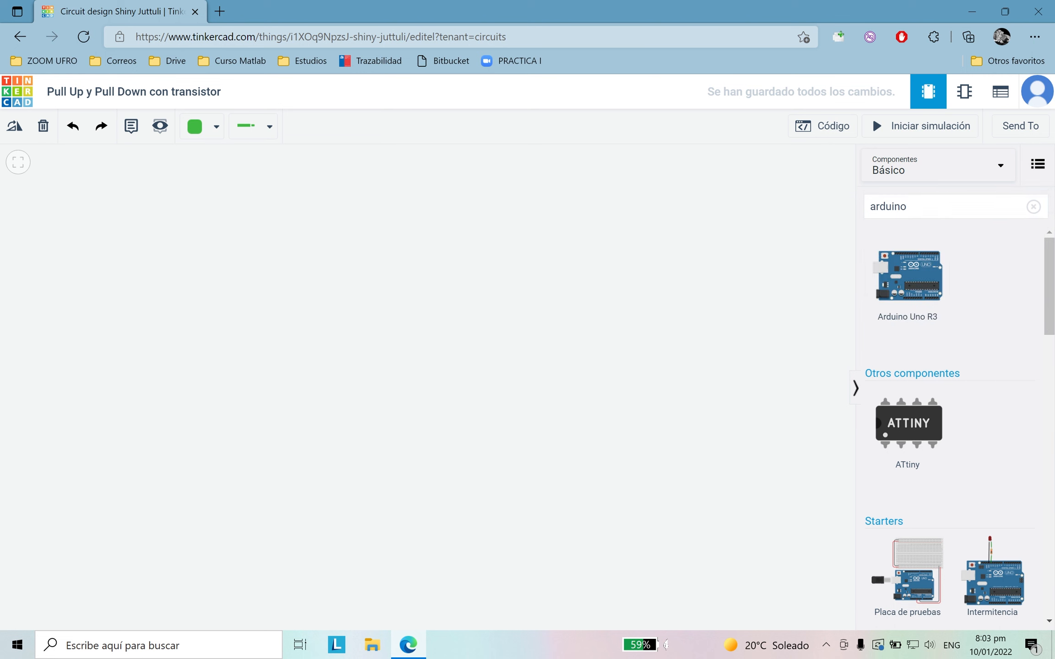
Step: Place an Arduino Uno R3 on the workplane and a small breadboard (Placa de pruebas pequeña) to its right
{"action": "left_click", "coordinate": [341, 357]}
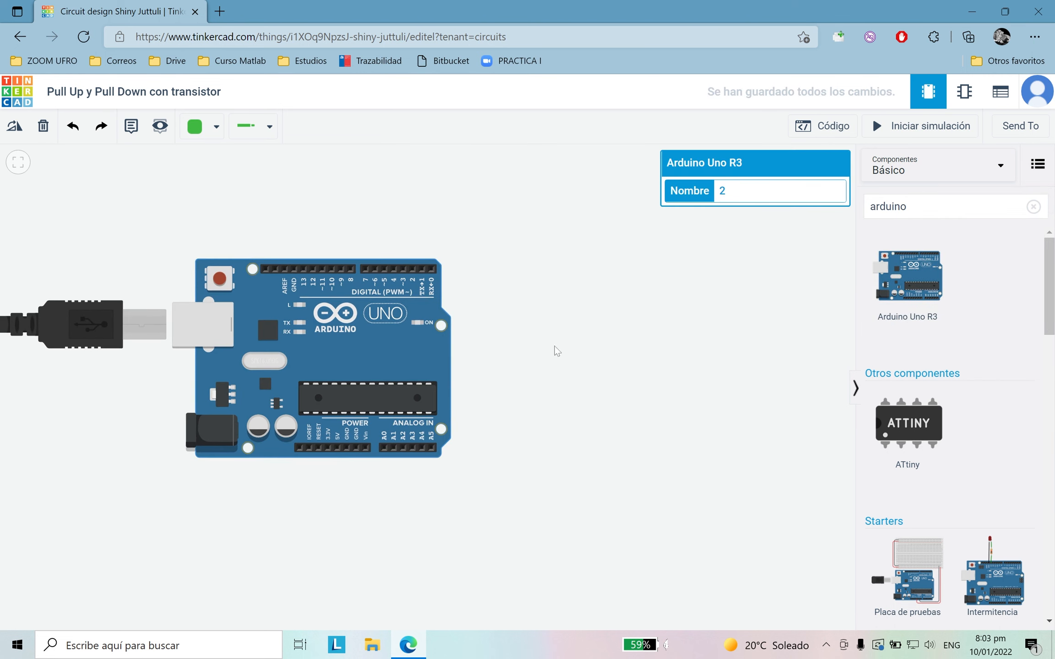
{"action": "left_click", "coordinate": [555, 349]}
{"action": "double_click", "coordinate": [889, 206]}
{"action": "key", "text": "BackSpace"}
{"action": "type", "text": "placa"}
{"action": "key", "text": "Return"}
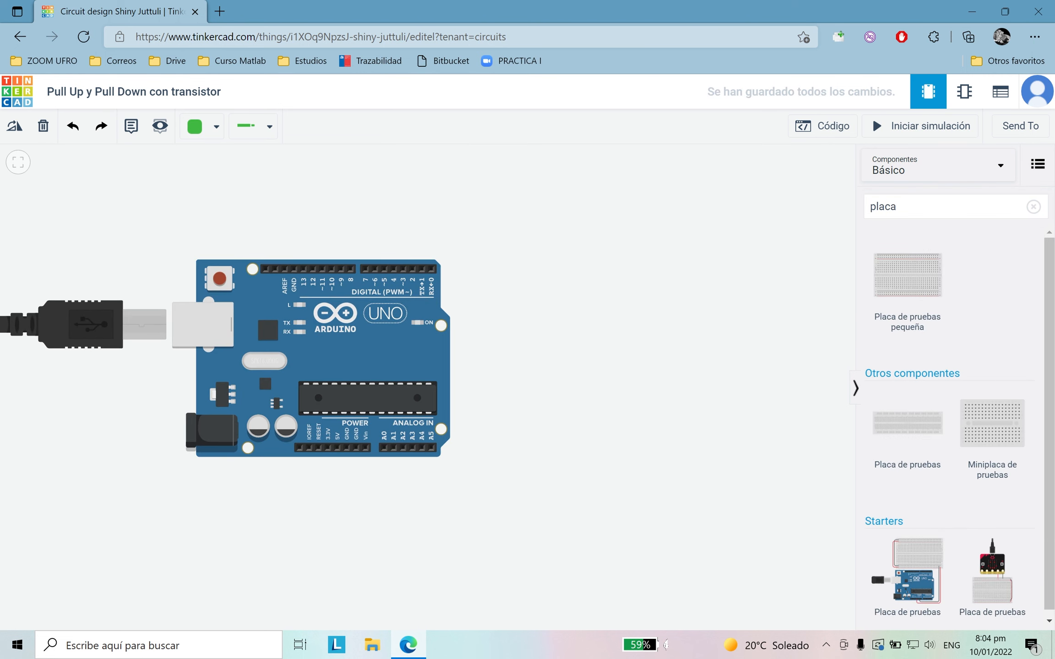
{"action": "left_click", "coordinate": [655, 359]}
{"action": "left_click", "coordinate": [645, 518]}
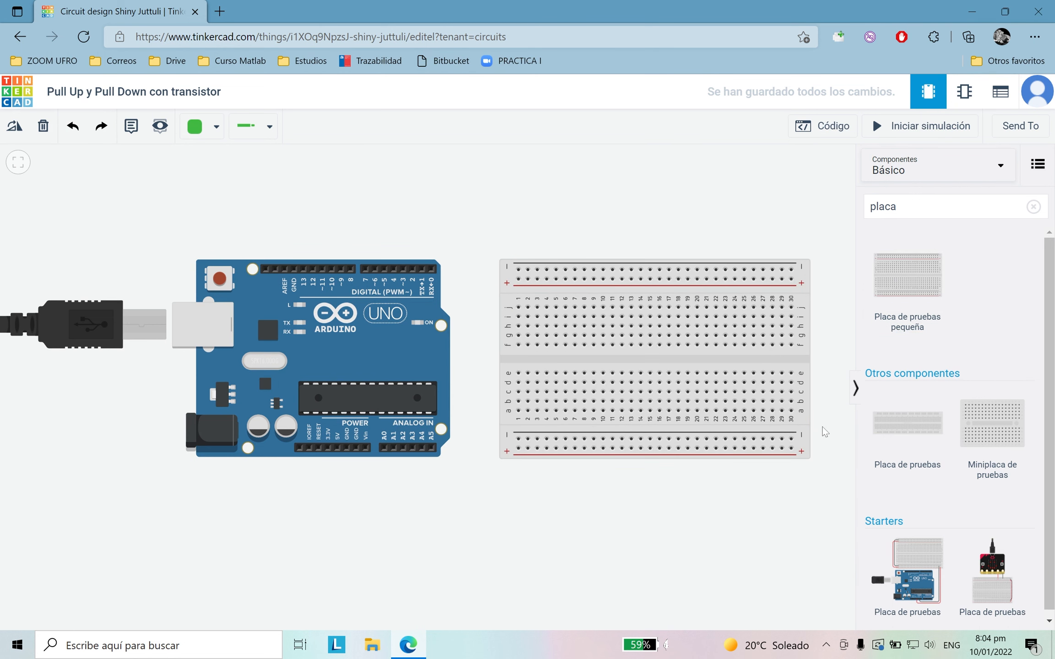
Step: Place three LEDs in a row above the breadboard and set the last one's colour to Verde
{"action": "left_click", "coordinate": [1033, 207]}
{"action": "type", "text": "led"}
{"action": "left_click", "coordinate": [907, 284]}
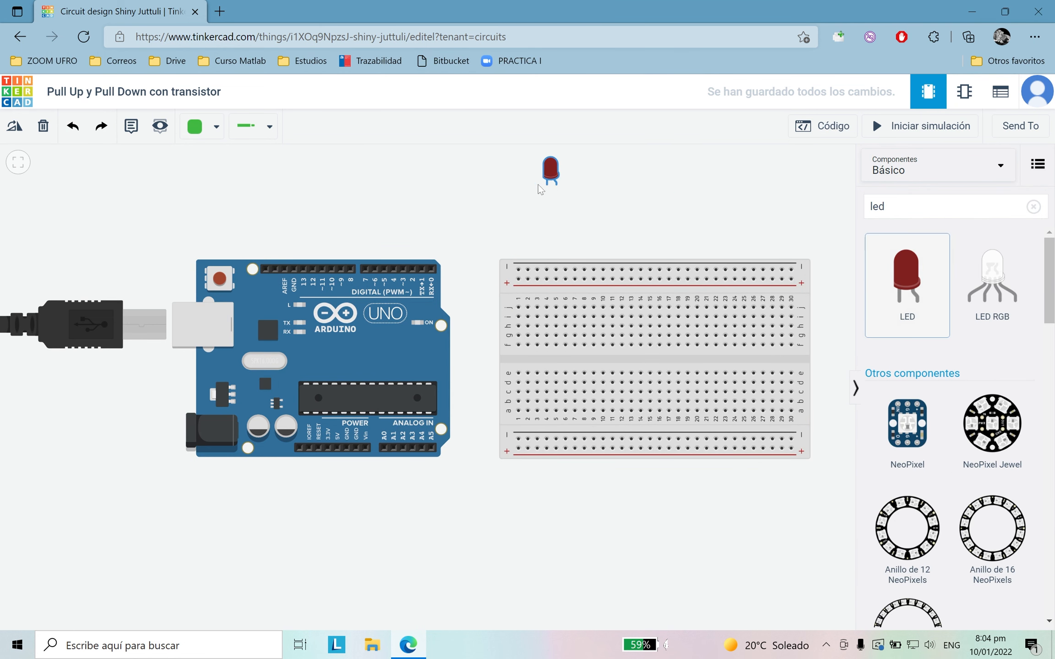
{"action": "left_click", "coordinate": [552, 197]}
{"action": "left_click", "coordinate": [876, 271]}
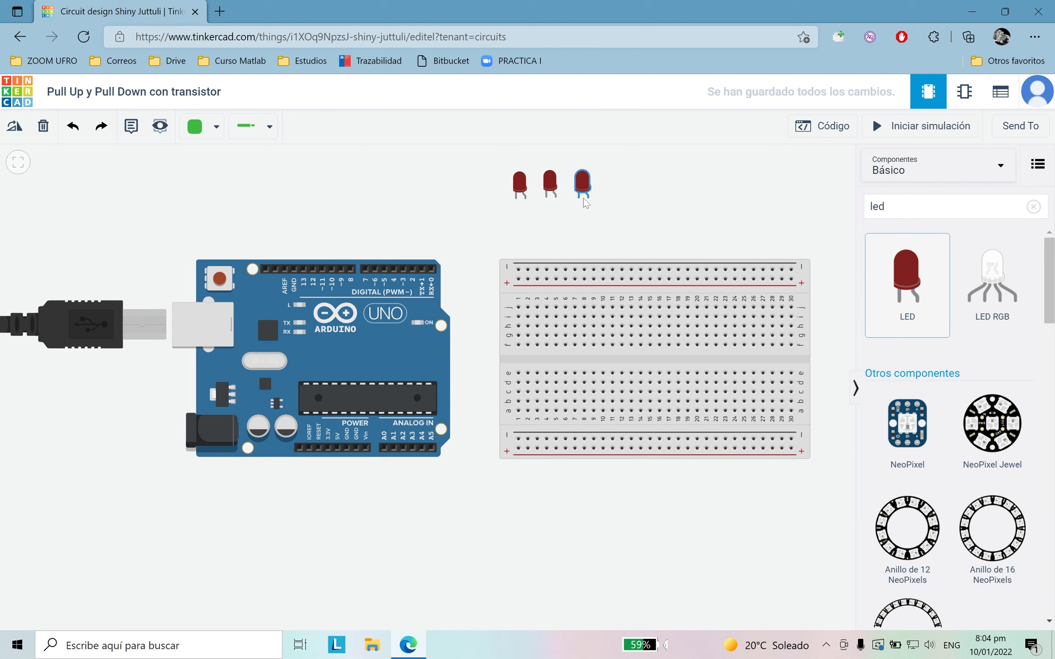
{"action": "left_click", "coordinate": [584, 201]}
{"action": "left_click", "coordinate": [749, 217]}
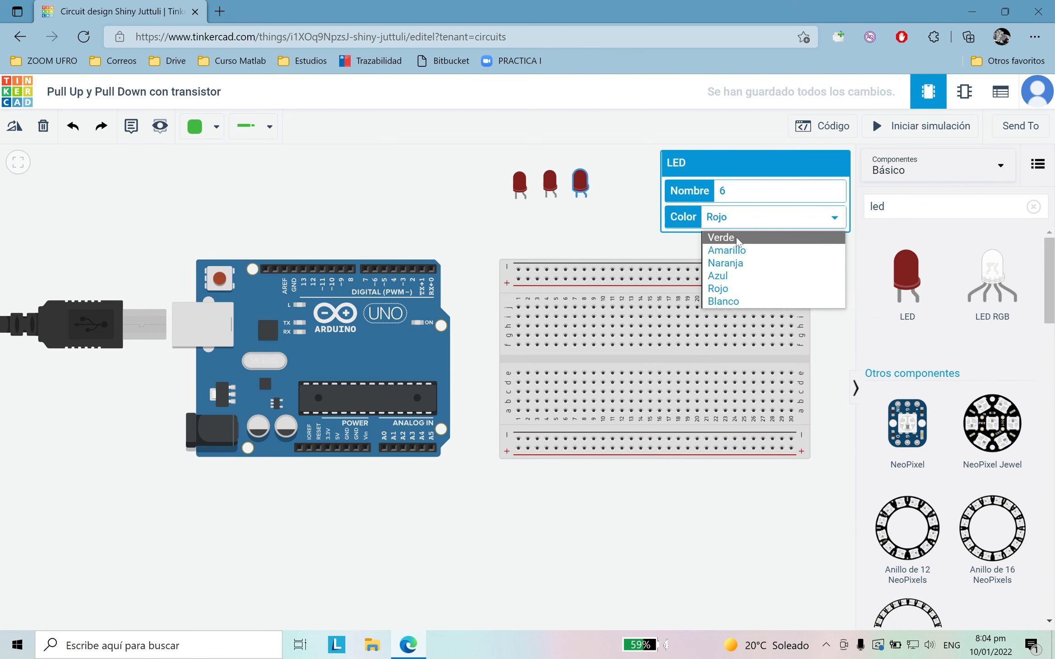
{"action": "left_click", "coordinate": [753, 237]}
{"action": "left_click", "coordinate": [601, 235]}
Step: Place a resistor to the right of the LEDs and set its resistance to 220 Ω
{"action": "double_click", "coordinate": [909, 209]}
{"action": "key", "text": "BackSpace"}
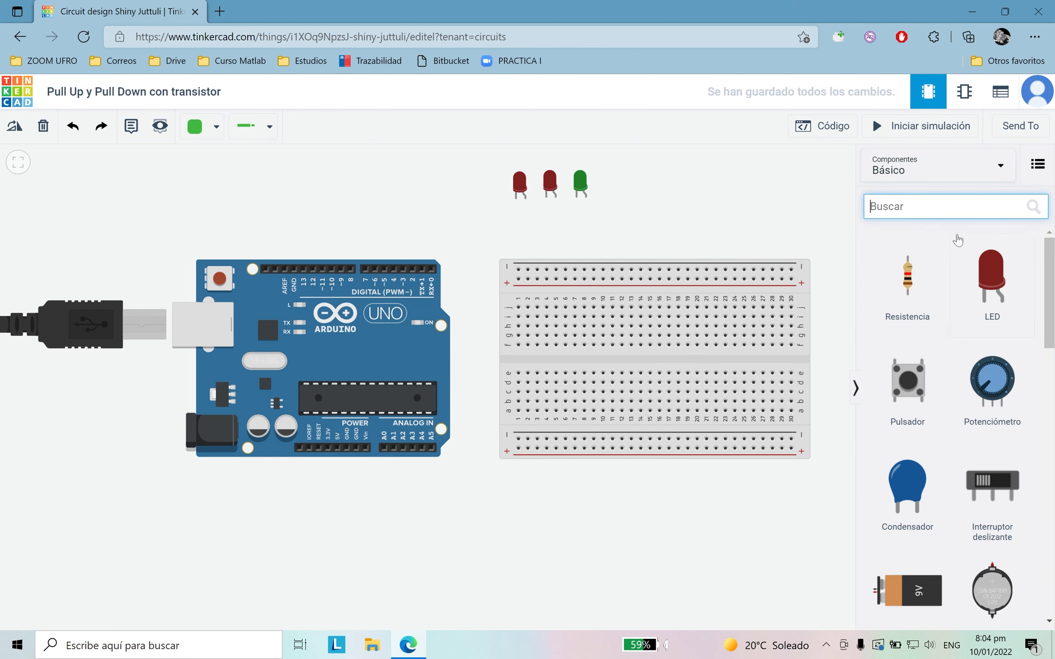
{"action": "left_click", "coordinate": [917, 289]}
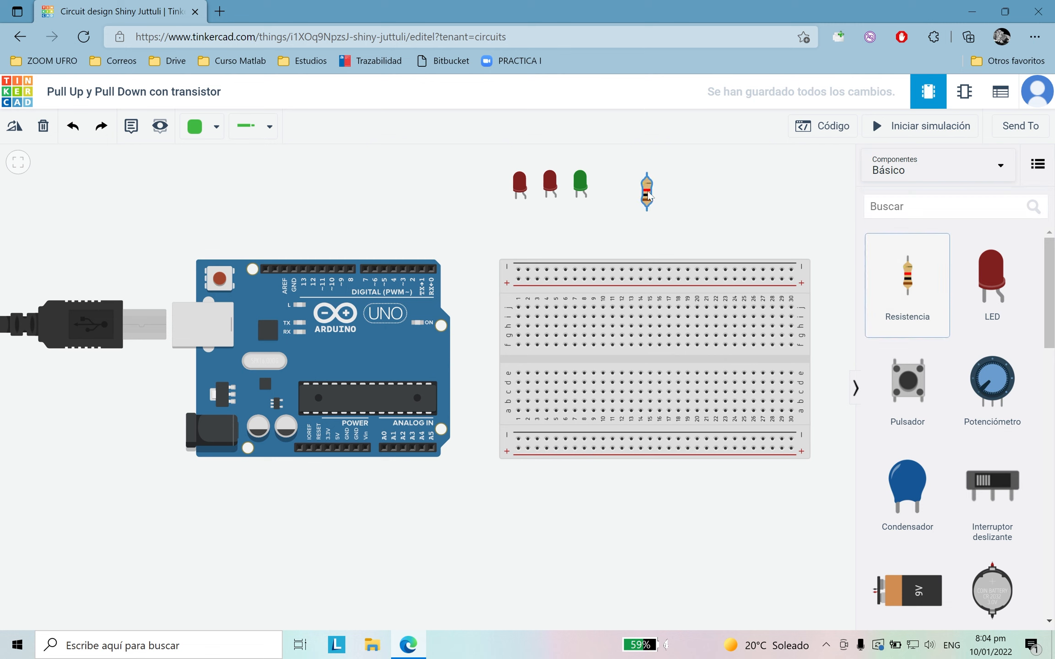
{"action": "left_click", "coordinate": [643, 197]}
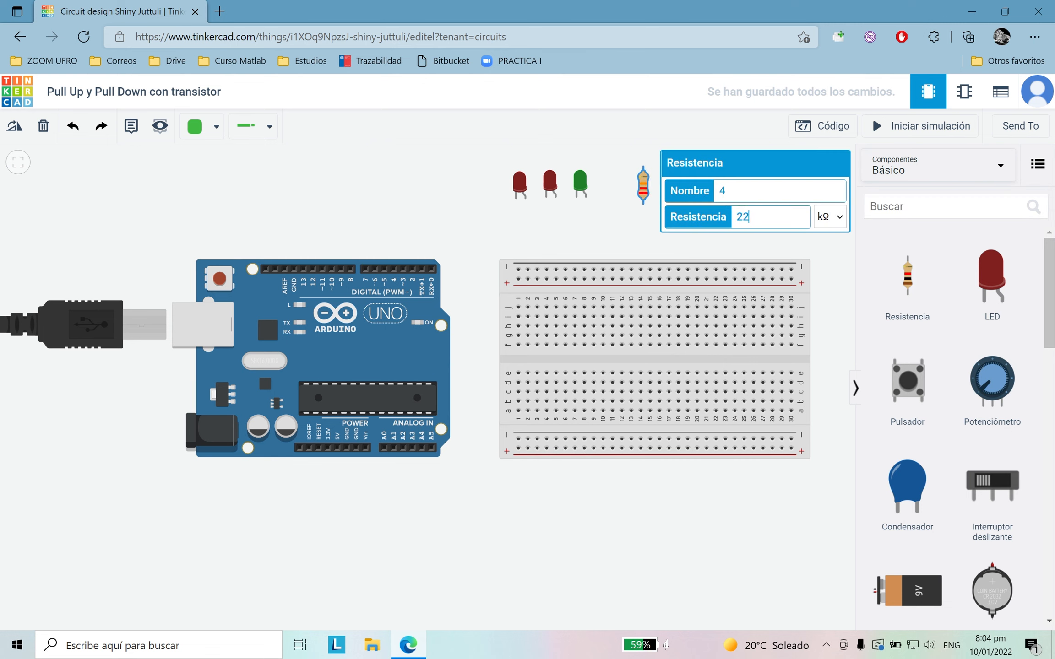
{"action": "left_click", "coordinate": [830, 216]}
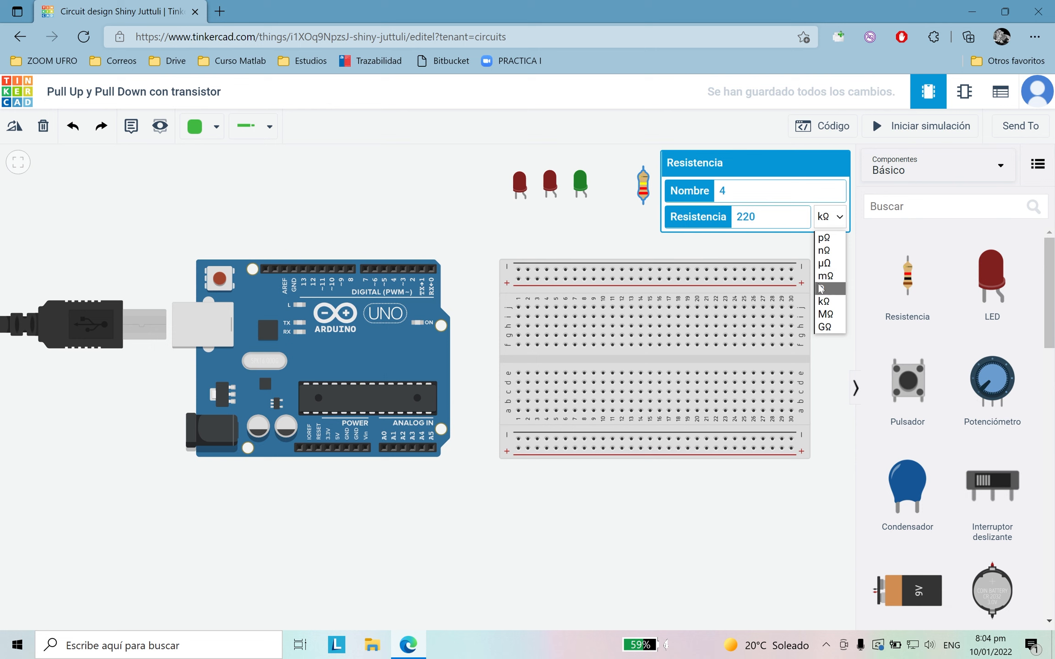
{"action": "left_click", "coordinate": [831, 285]}
Step: Add a second resistor beside the first one and set its resistance to 220 Ω
{"action": "left_click", "coordinate": [907, 286]}
{"action": "left_click", "coordinate": [664, 186]}
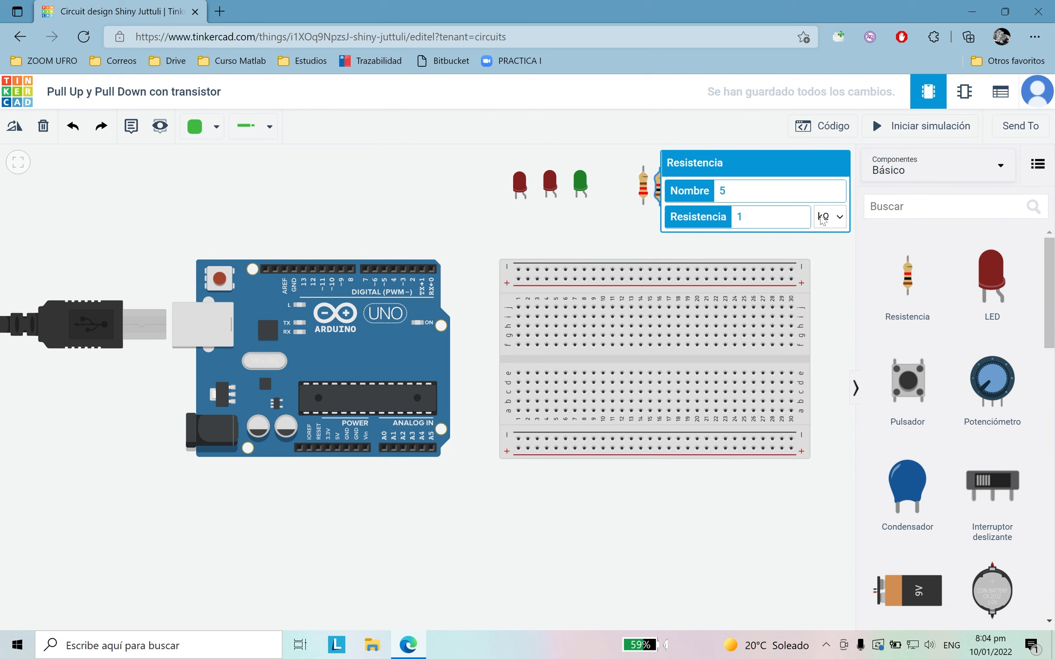
{"action": "left_click", "coordinate": [836, 225]}
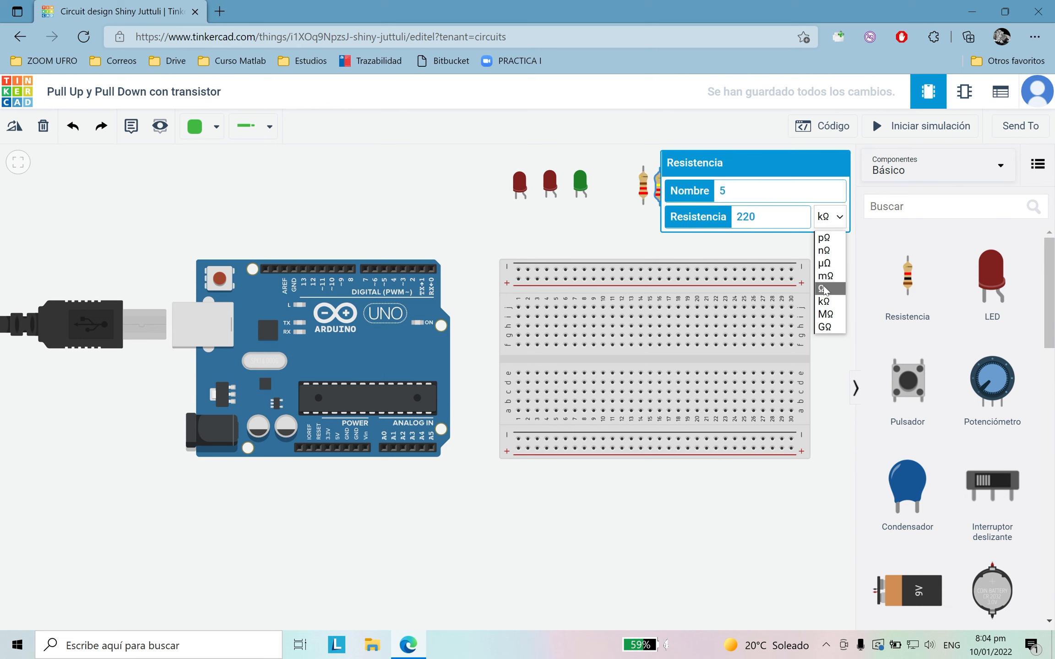
{"action": "left_click", "coordinate": [831, 285]}
Step: Add a third resistor beside the other two and set its resistance to 220 Ω
{"action": "left_click", "coordinate": [907, 286]}
{"action": "left_click", "coordinate": [680, 190]}
{"action": "left_click", "coordinate": [835, 219]}
{"action": "left_click", "coordinate": [831, 286]}
{"action": "left_click", "coordinate": [747, 217]}
{"action": "key", "text": "BackSpace"}
{"action": "type", "text": "220"}
{"action": "left_click", "coordinate": [838, 265]}
Step: Search the components for "transis" and place two NPN (BJT) transistors to the right of the resistors
{"action": "left_click", "coordinate": [879, 207]}
{"action": "type", "text": "transis"}
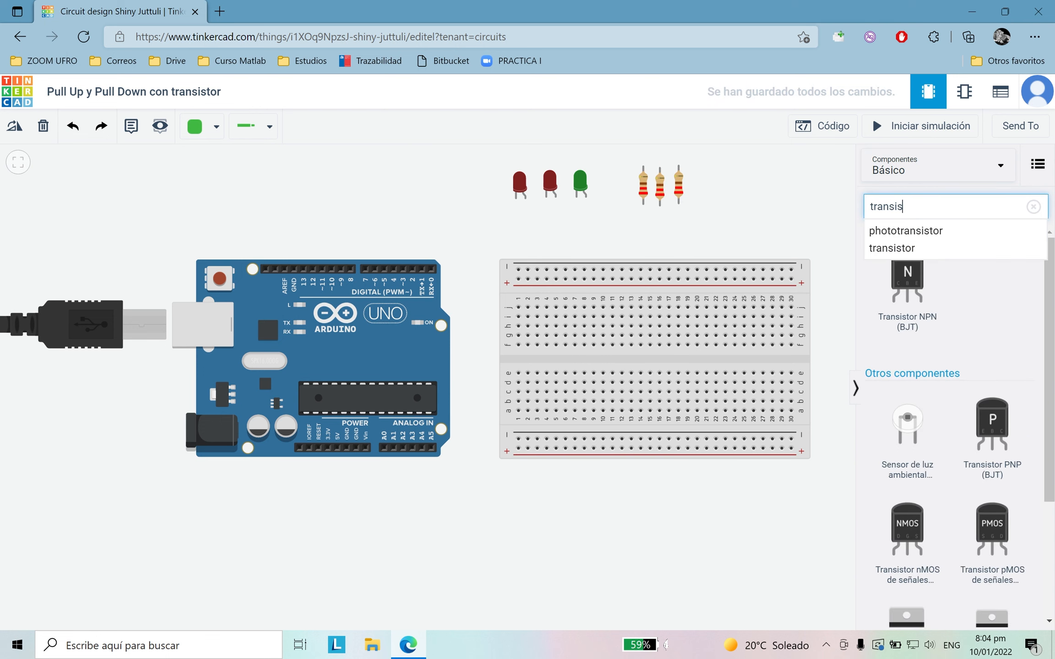
{"action": "left_click", "coordinate": [912, 296]}
{"action": "left_click", "coordinate": [729, 202]}
{"action": "left_click", "coordinate": [887, 271]}
{"action": "left_click", "coordinate": [763, 205]}
Step: Search the components for "sumini" and place a power supply (Suministro de energía) below the breadboard
{"action": "double_click", "coordinate": [893, 207]}
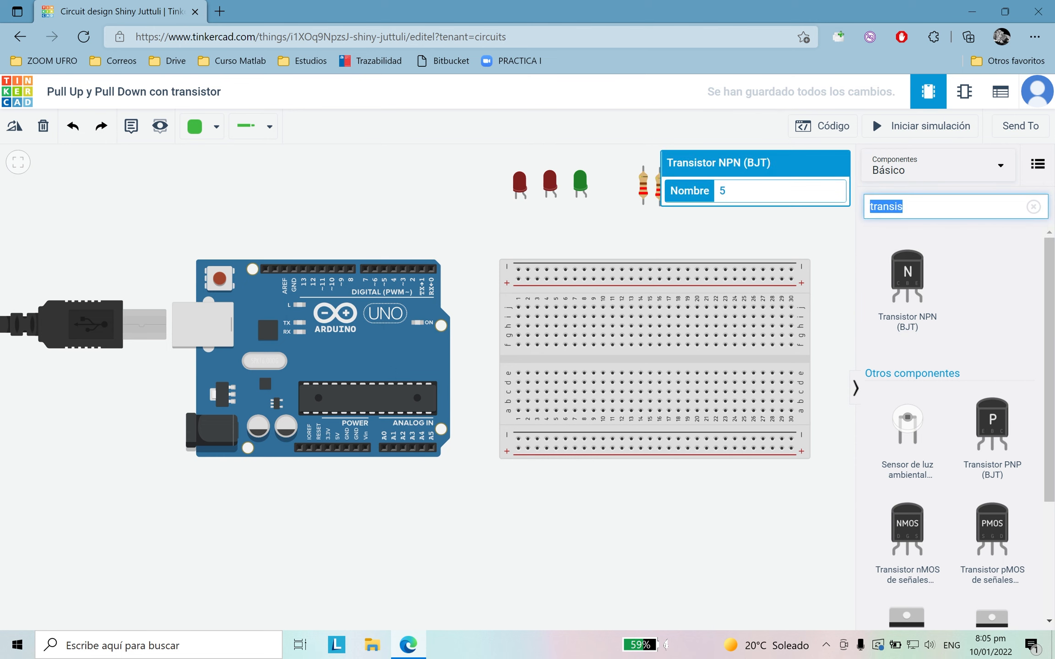
{"action": "key", "text": "BackSpace"}
{"action": "type", "text": "sumi"}
{"action": "left_click", "coordinate": [907, 319]}
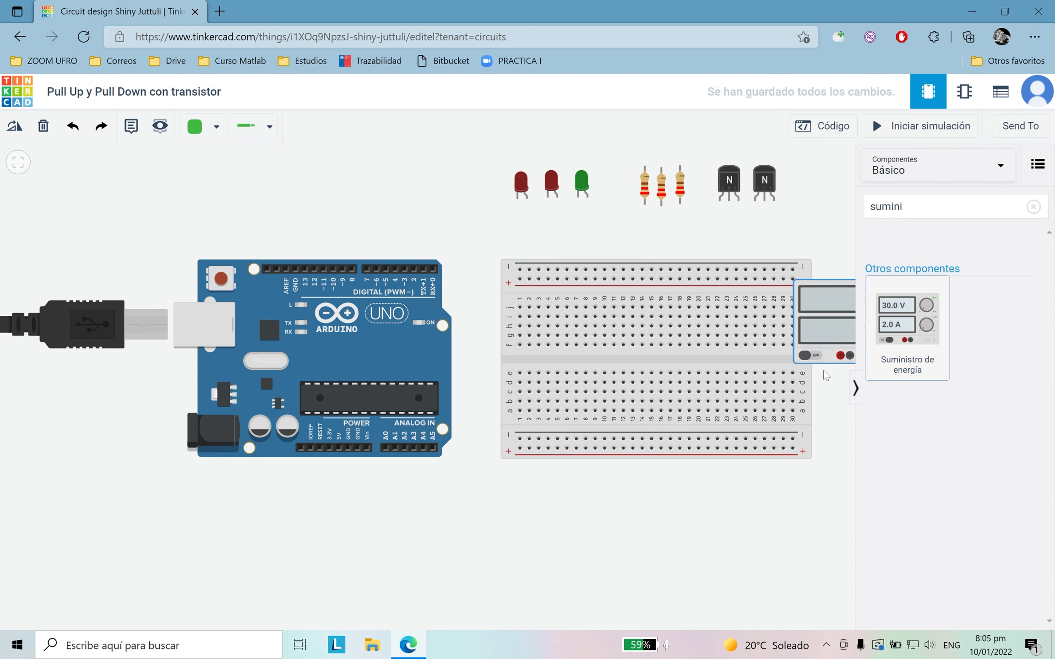
{"action": "left_click", "coordinate": [560, 540]}
Step: Set the power supply's current (Corriente) to 2
{"action": "double_click", "coordinate": [901, 206]}
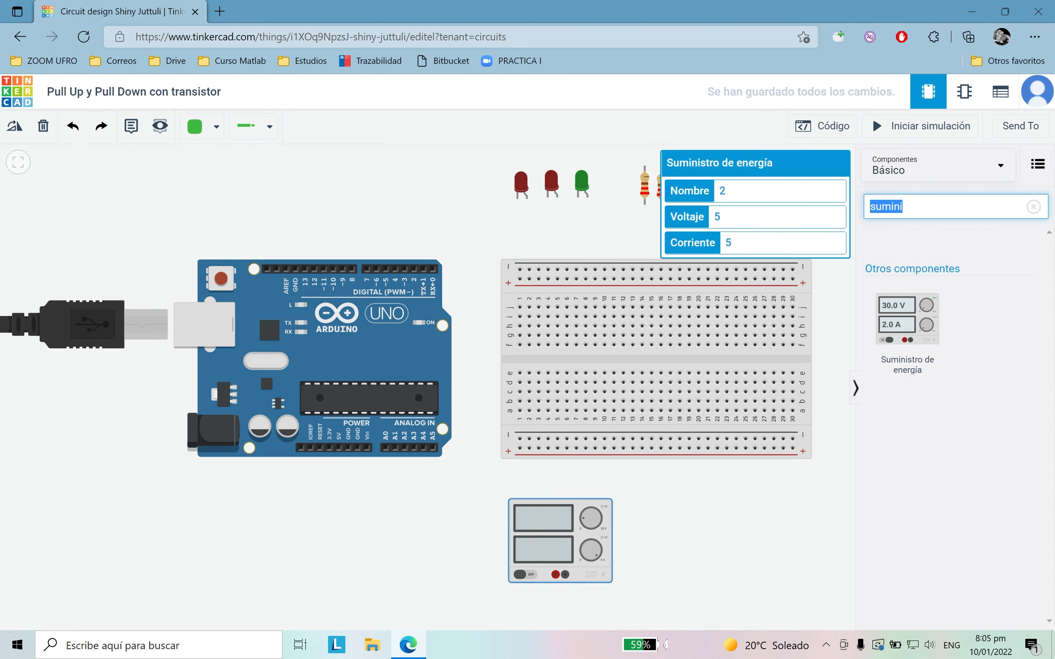
{"action": "double_click", "coordinate": [717, 216]}
{"action": "key", "text": "Tab"}
{"action": "type", "text": "2"}
{"action": "left_click", "coordinate": [784, 480]}
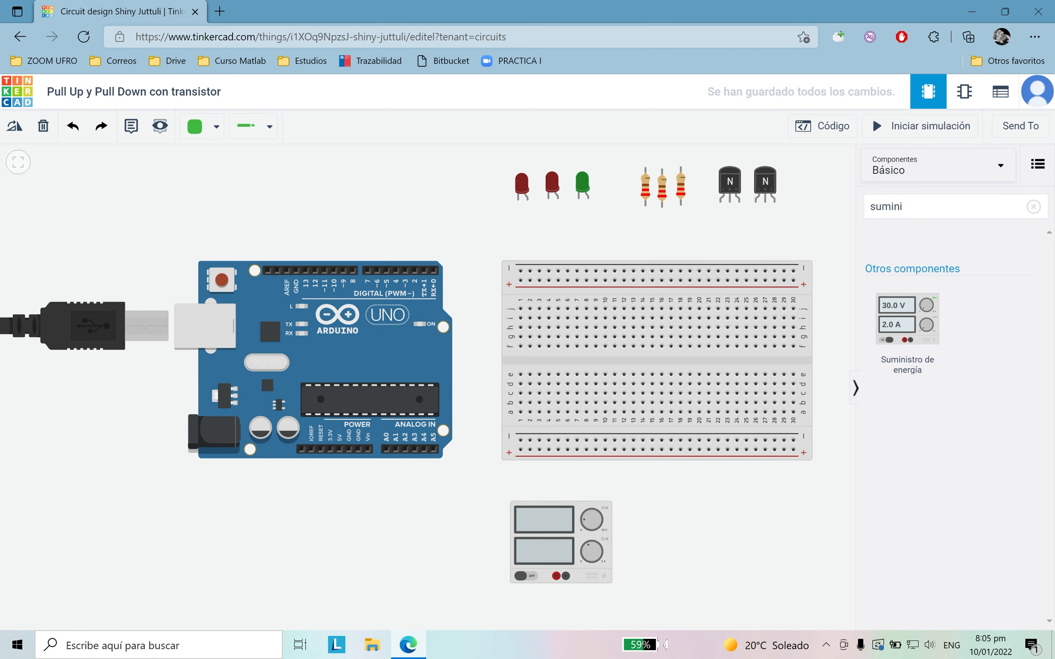
Step: Search for "mult", place a multimeter to the right of the power supply, and hide the component library
{"action": "left_click", "coordinate": [909, 207]}
{"action": "key", "text": "BackSpace"}
{"action": "key", "text": "BackSpace"}
{"action": "key", "text": "BackSpace"}
{"action": "key", "text": "BackSpace"}
{"action": "key", "text": "BackSpace"}
{"action": "key", "text": "BackSpace"}
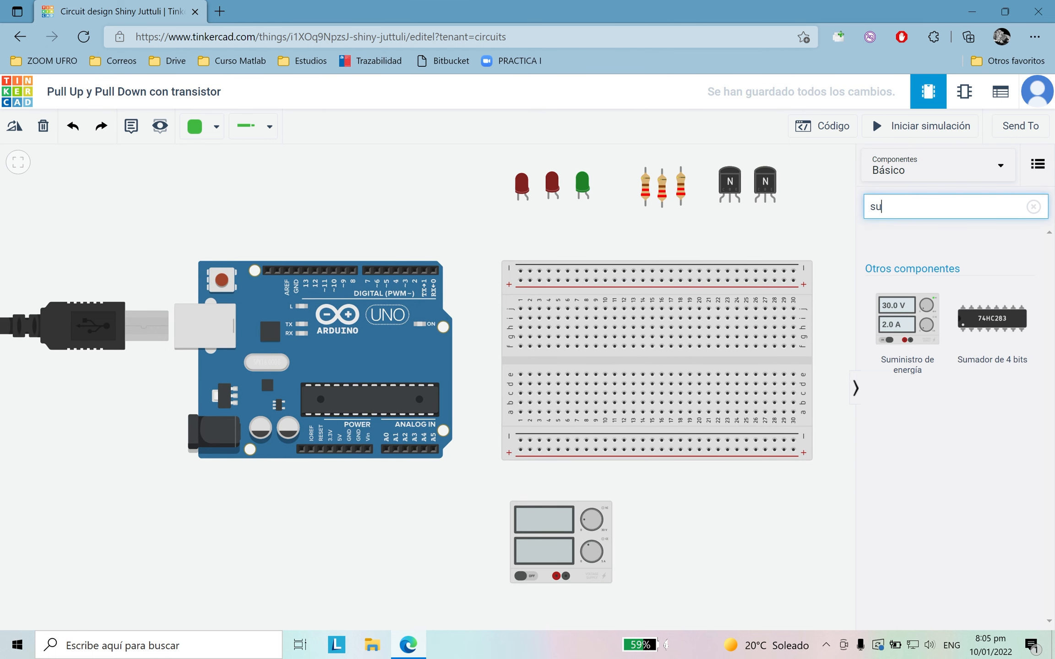
{"action": "type", "text": "mult"}
{"action": "left_click_drag", "start_coordinate": [935, 300], "coordinate": [728, 558]}
{"action": "key", "text": "ctrl+a"}
{"action": "key", "text": "BackSpace"}
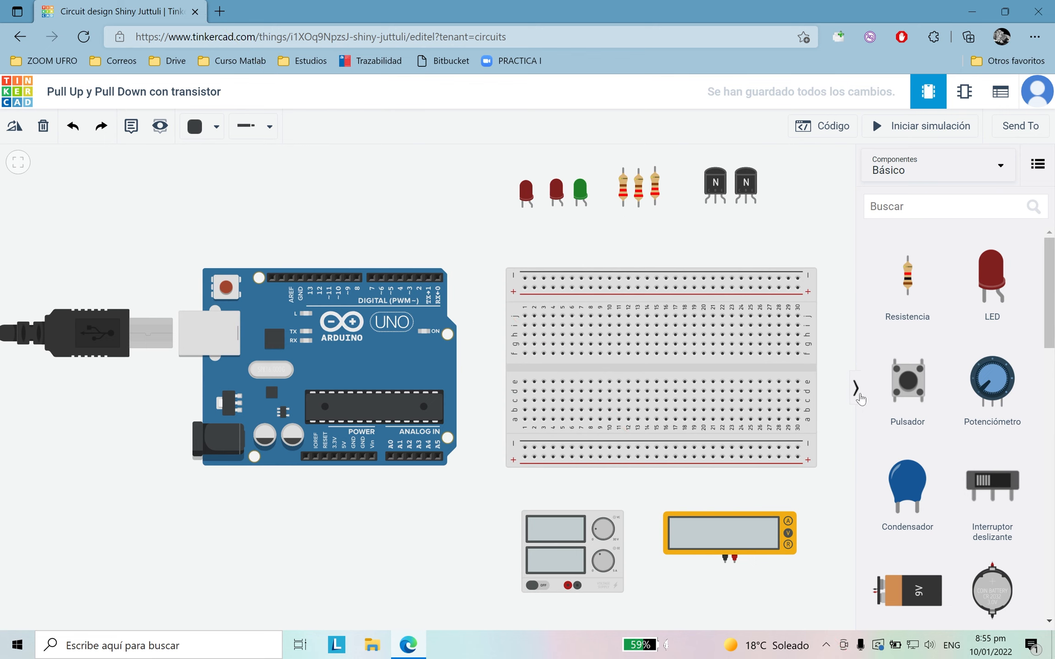
{"action": "left_click", "coordinate": [855, 389]}
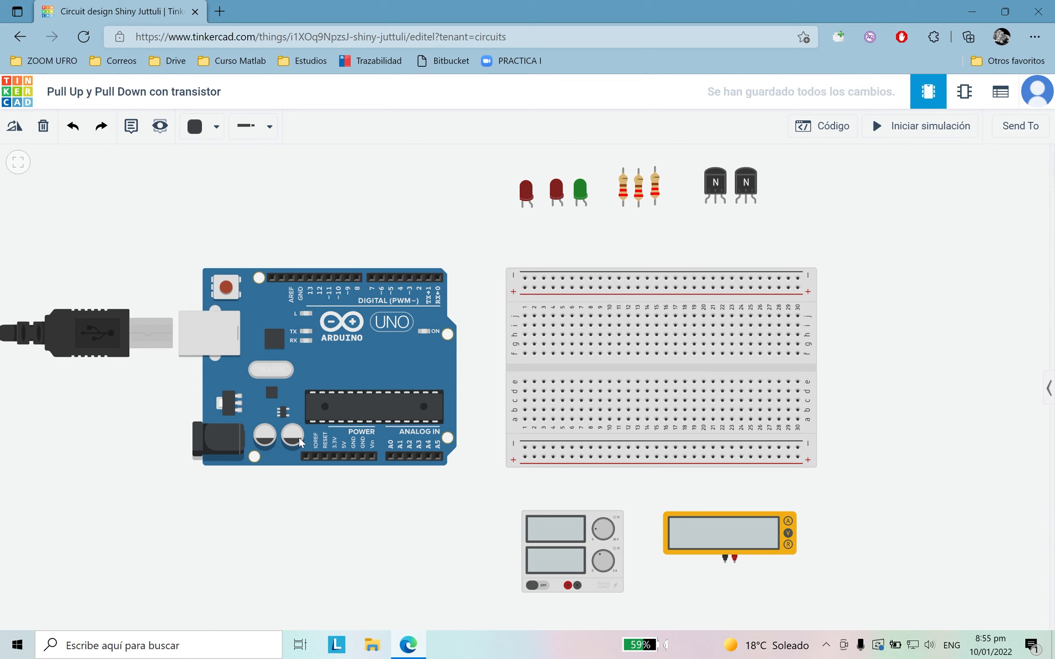
Step: Wire the Arduino's GND power pin to the breadboard's lower negative rail, routing the wire below the board
{"action": "left_click", "coordinate": [352, 455]}
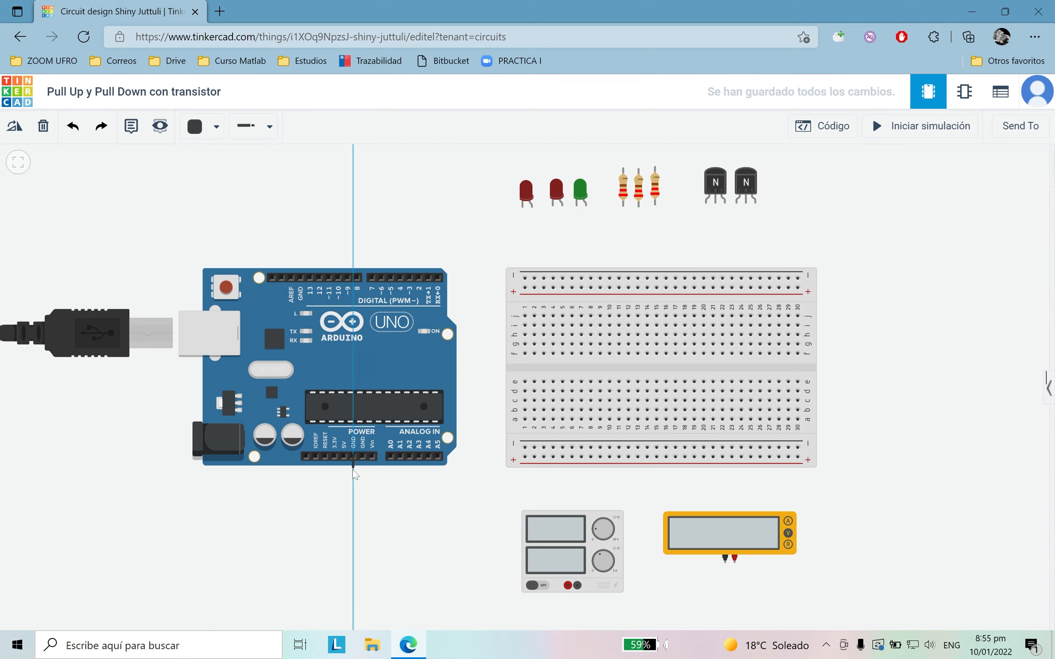
{"action": "left_click", "coordinate": [491, 478]}
{"action": "left_click", "coordinate": [524, 447]}
{"action": "left_click", "coordinate": [459, 540]}
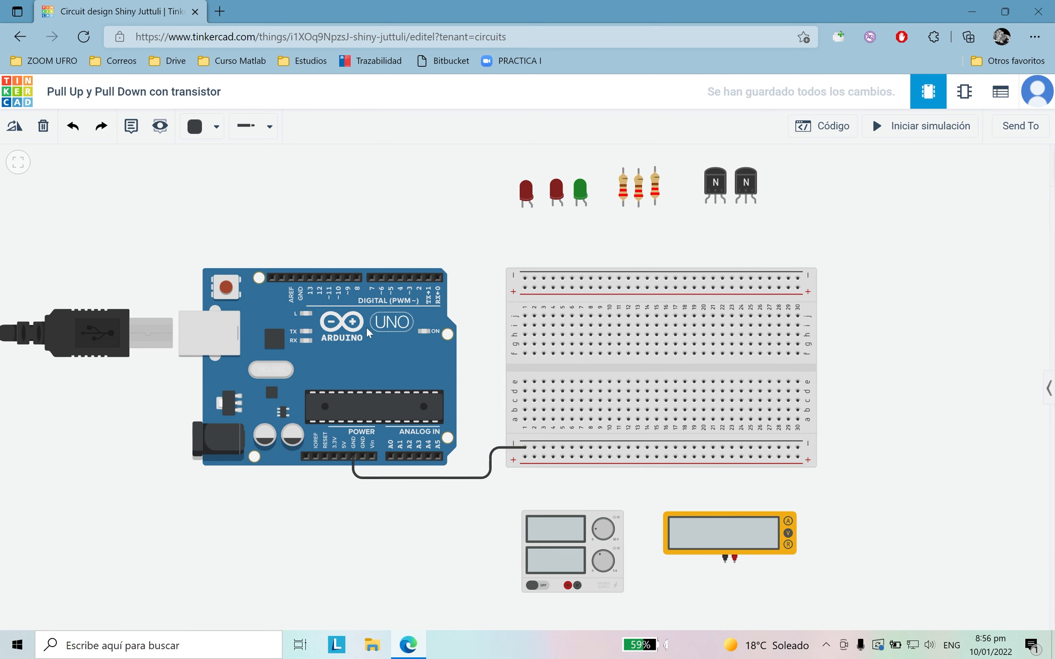
Step: Wire Arduino digital pin 2 to breadboard hole g3, routing the wire above and between the boards
{"action": "left_click", "coordinate": [420, 278]}
{"action": "left_click", "coordinate": [419, 239]}
{"action": "left_click", "coordinate": [497, 241]}
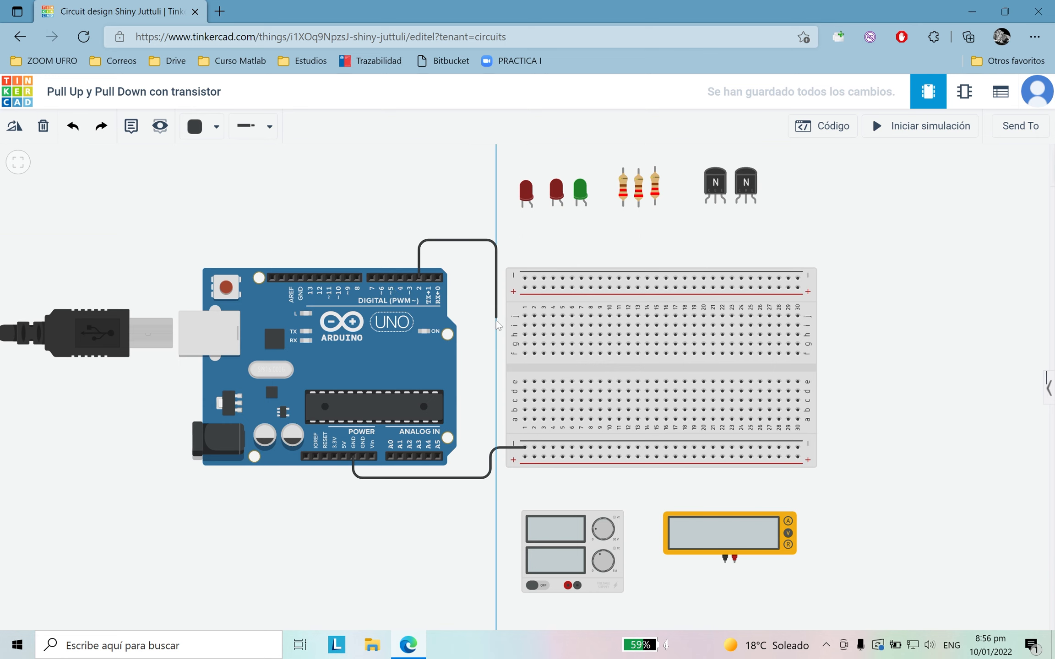
{"action": "left_click", "coordinate": [498, 344]}
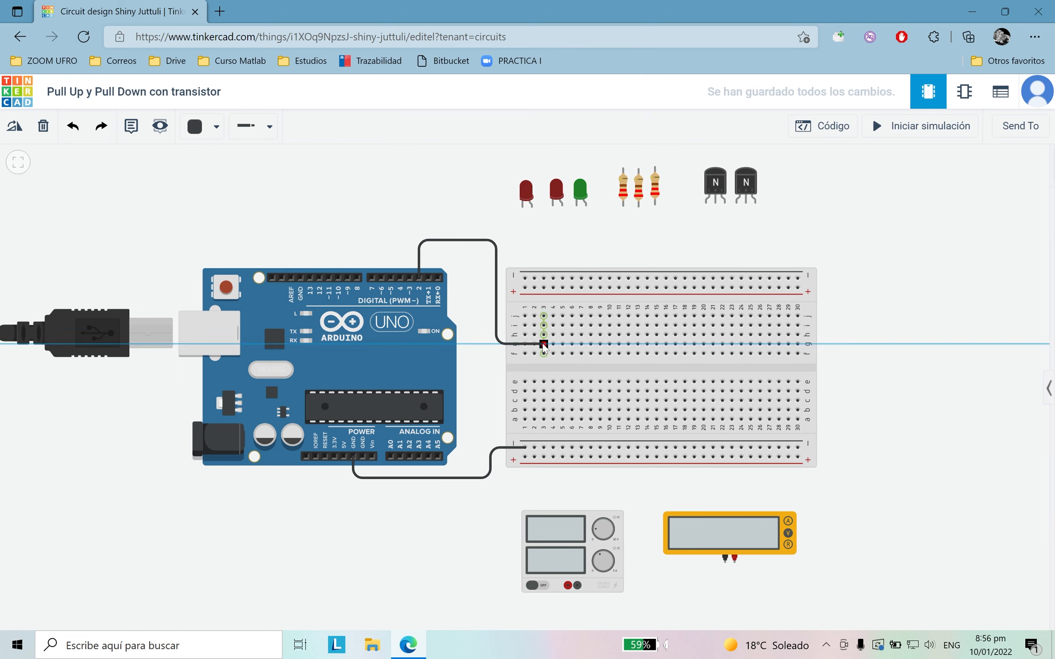
{"action": "left_click", "coordinate": [543, 344]}
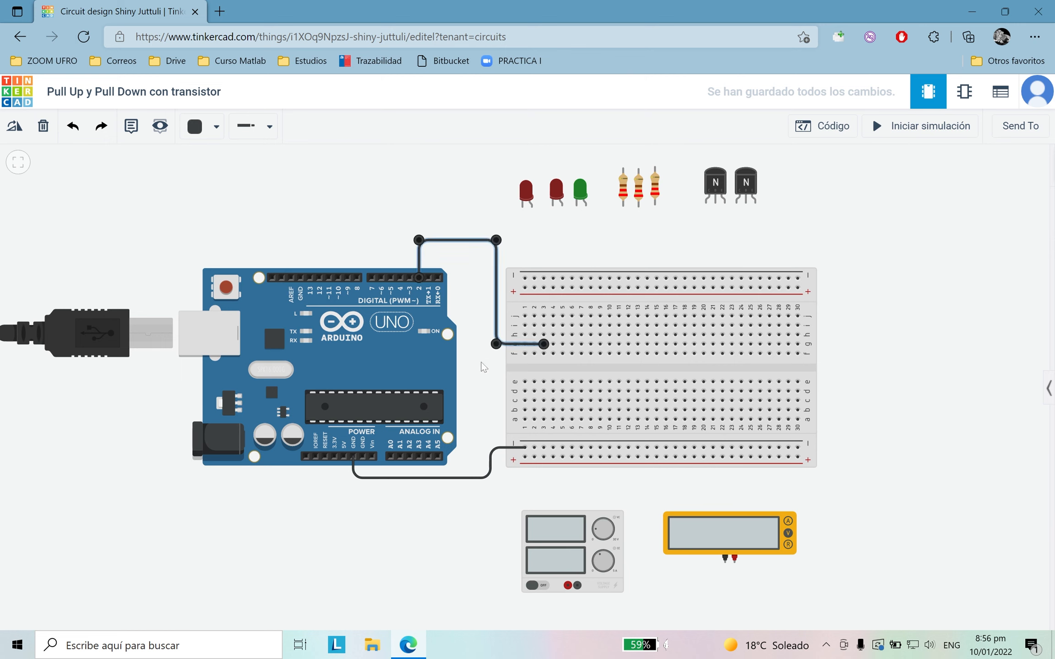
Step: Wire Arduino digital pin 4 to breadboard hole h10, routing it around the outside of the pin 2 wire
{"action": "left_click", "coordinate": [401, 278]}
{"action": "left_click", "coordinate": [400, 227]}
{"action": "left_click", "coordinate": [505, 228]}
{"action": "left_click", "coordinate": [505, 334]}
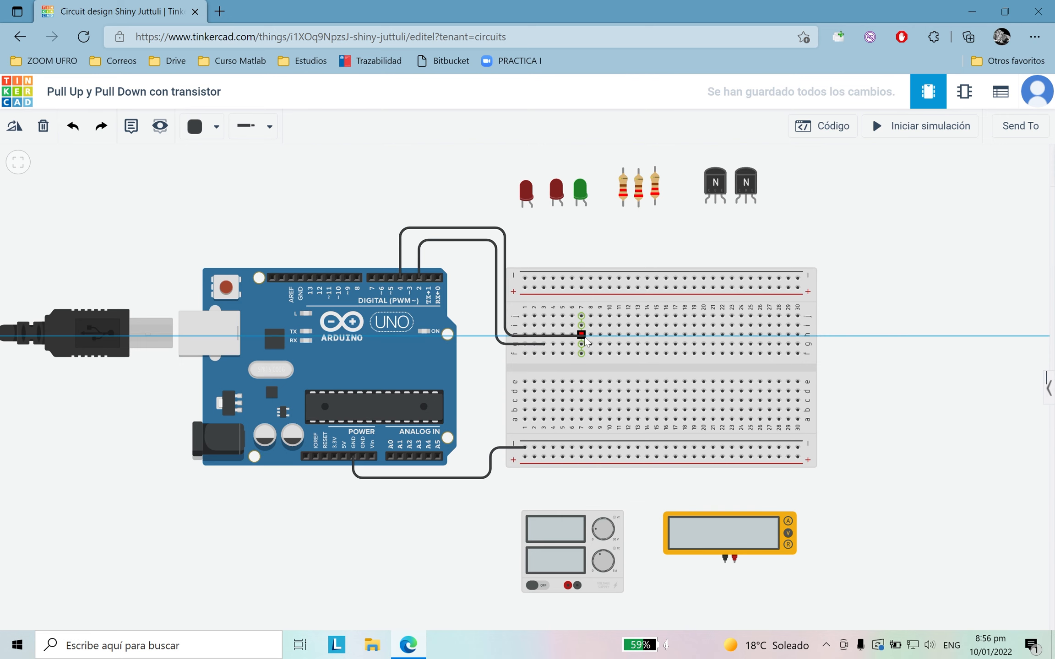
{"action": "left_click", "coordinate": [610, 334]}
Step: Colour the pin 4 wire pink and the pin 2 wire orange
{"action": "left_click_drag", "start_coordinate": [507, 337], "coordinate": [506, 335]}
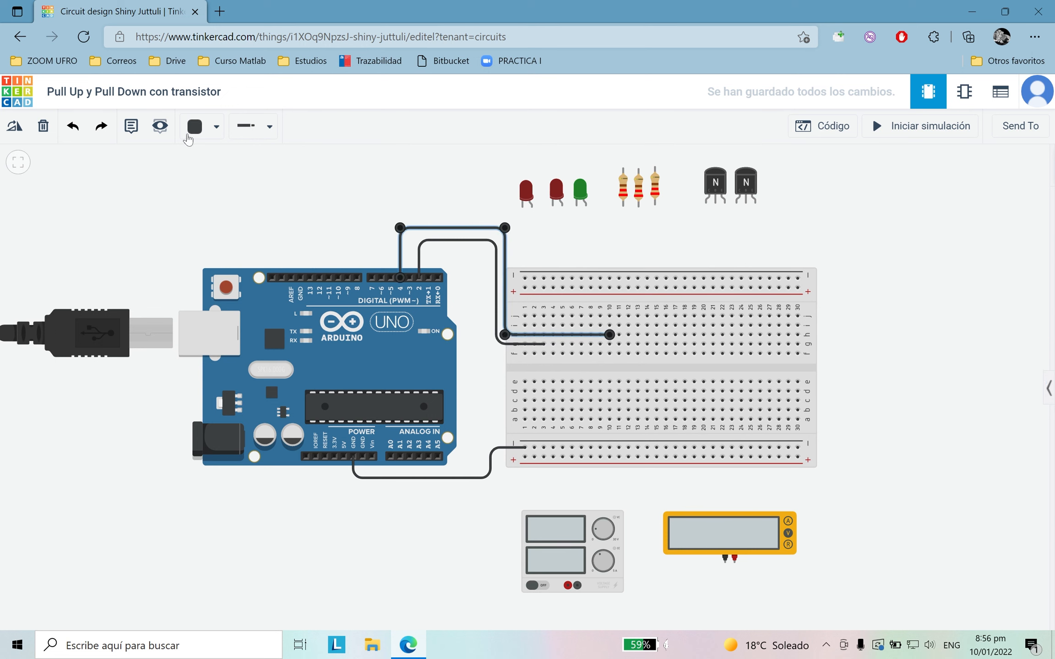
{"action": "left_click", "coordinate": [194, 129]}
{"action": "left_click", "coordinate": [231, 370]}
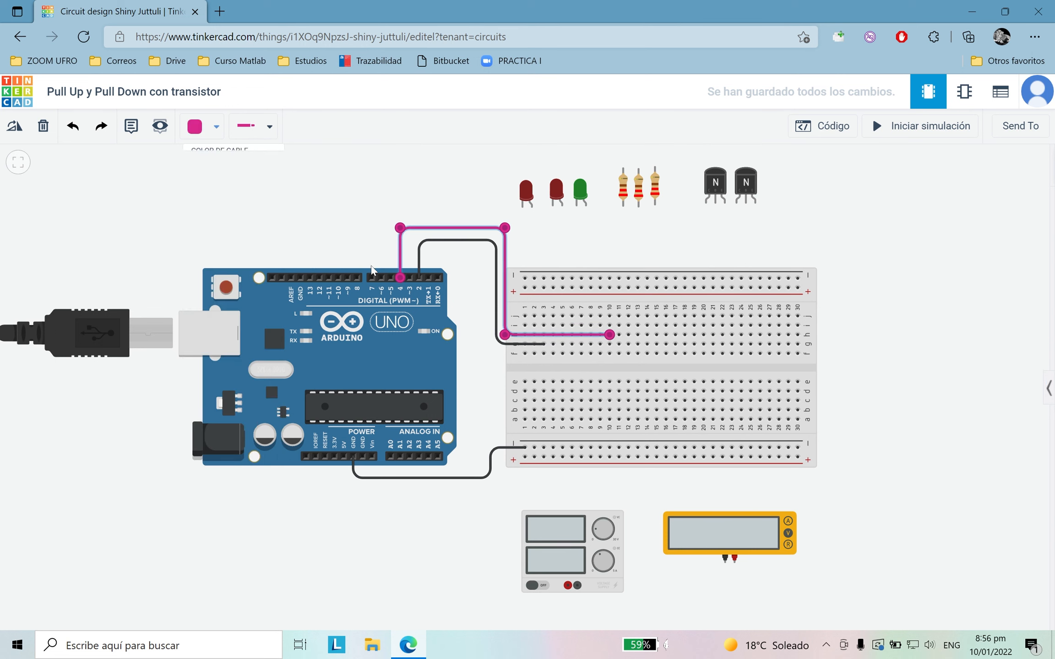
{"action": "left_click", "coordinate": [419, 256]}
{"action": "left_click", "coordinate": [194, 129]}
{"action": "left_click", "coordinate": [216, 219]}
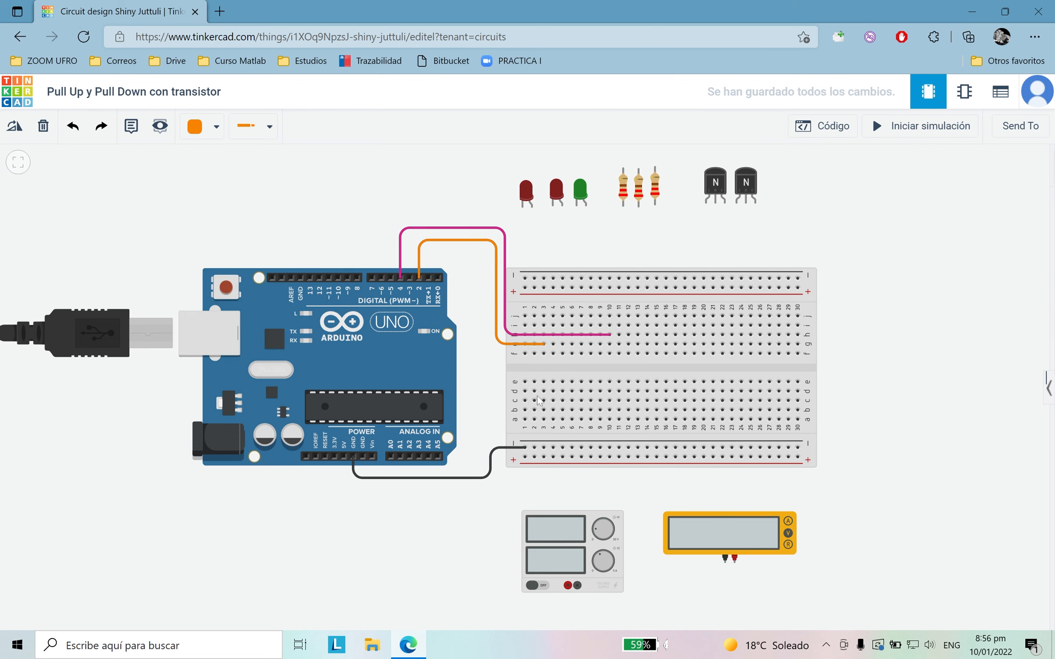
Step: Run a black wire from the power supply's negative terminal around its right side to the breadboard's lower negative rail
{"action": "left_click", "coordinate": [194, 128]}
{"action": "left_click", "coordinate": [215, 172]}
{"action": "left_click", "coordinate": [578, 586]}
{"action": "left_click", "coordinate": [577, 605]}
{"action": "left_click", "coordinate": [632, 604]}
{"action": "left_click", "coordinate": [631, 490]}
{"action": "left_click", "coordinate": [543, 490]}
{"action": "left_click", "coordinate": [544, 447]}
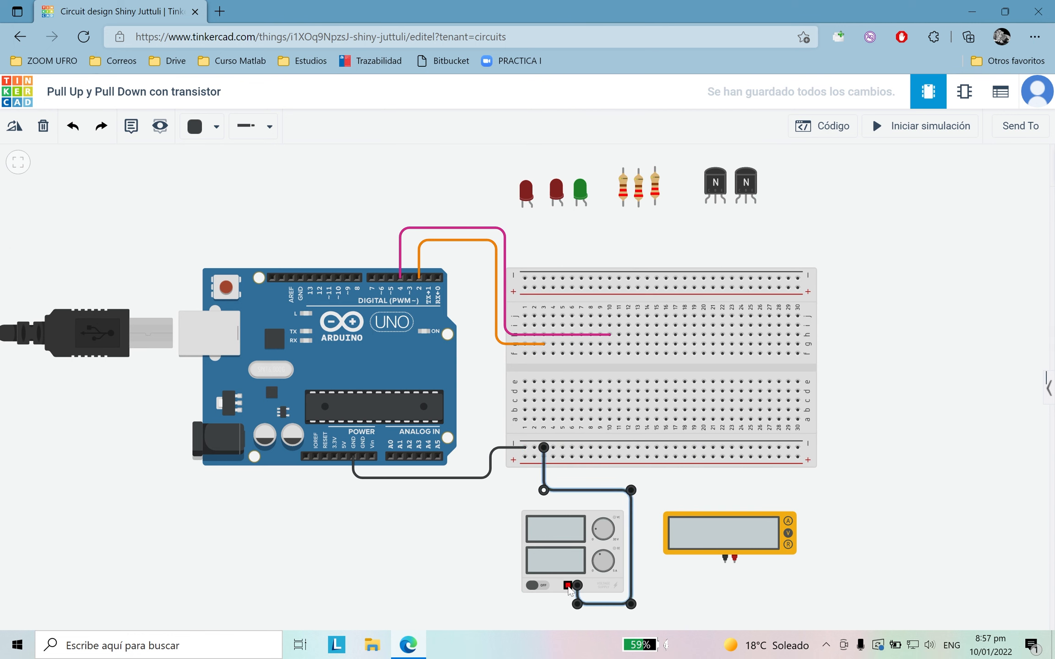
Step: Wire the power supply's positive terminal around its left side to the breadboard's lower positive rail
{"action": "left_click", "coordinate": [568, 585]}
{"action": "left_click", "coordinate": [568, 605]}
{"action": "left_click", "coordinate": [508, 605]}
{"action": "left_click", "coordinate": [508, 494]}
{"action": "left_click", "coordinate": [524, 495]}
{"action": "left_click", "coordinate": [524, 457]}
Step: Adjust the upper bends of the power supply's positive wire and colour the wire red
{"action": "left_click_drag", "start_coordinate": [510, 496], "coordinate": [525, 489]}
{"action": "left_click", "coordinate": [520, 525]}
{"action": "left_click", "coordinate": [517, 487]}
{"action": "left_click", "coordinate": [208, 121]}
{"action": "left_click", "coordinate": [231, 200]}
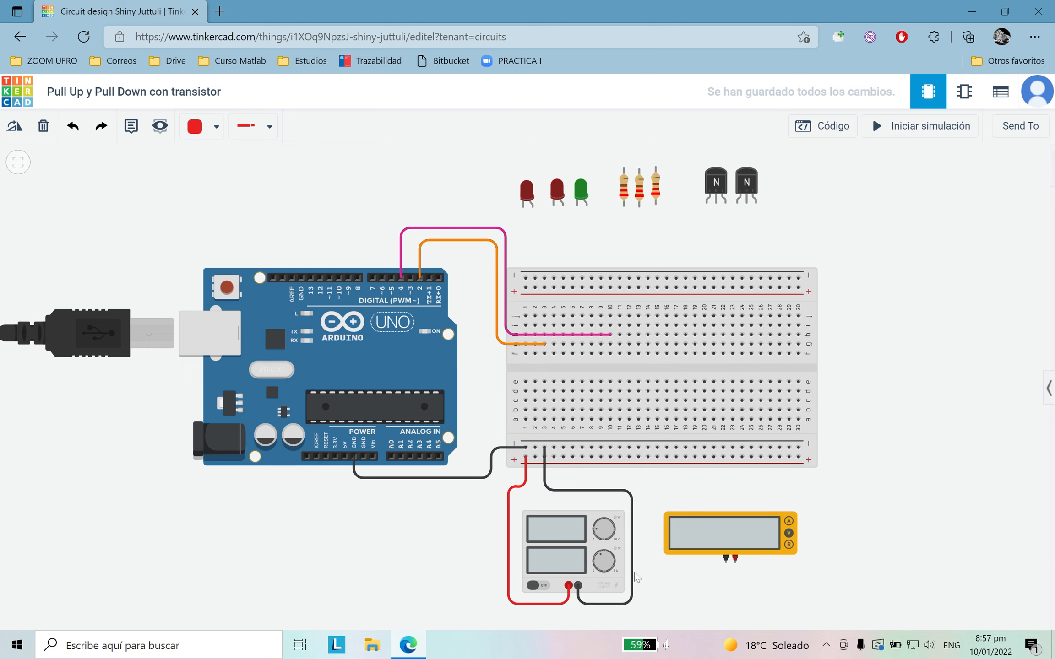
Step: Wire the multimeter's positive terminal to the breadboard's lower positive rail at column 7 and colour the wire black
{"action": "left_click", "coordinate": [736, 558]}
{"action": "left_click", "coordinate": [734, 584]}
{"action": "left_click", "coordinate": [645, 585]}
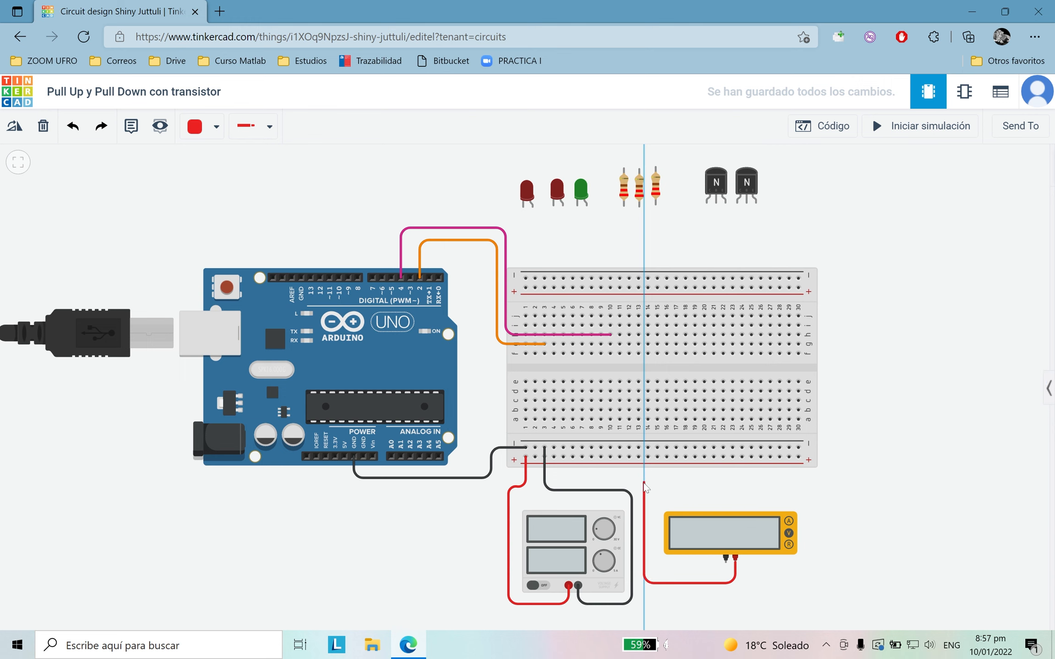
{"action": "left_click", "coordinate": [644, 483]}
{"action": "left_click", "coordinate": [580, 483]}
{"action": "left_click", "coordinate": [581, 457]}
{"action": "left_click", "coordinate": [201, 125]}
{"action": "left_click", "coordinate": [231, 172]}
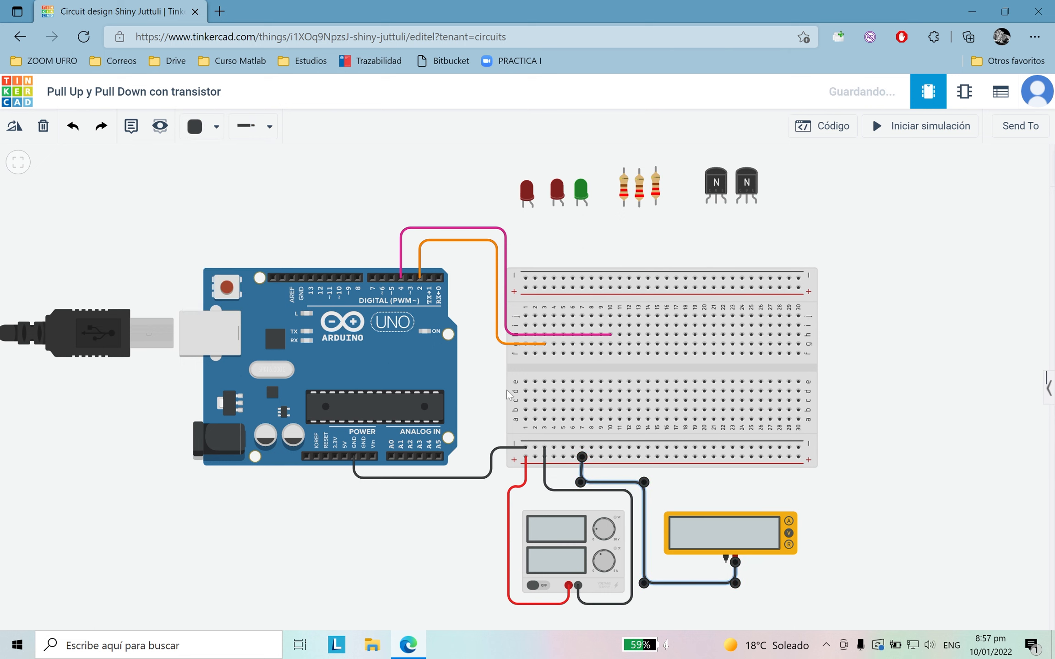
Step: Wire the multimeter's negative terminal to the breadboard's lower negative rail, to the right of its positive wire
{"action": "left_click", "coordinate": [726, 558]}
{"action": "left_click", "coordinate": [726, 572]}
{"action": "left_click", "coordinate": [651, 572]}
{"action": "left_click", "coordinate": [650, 474]}
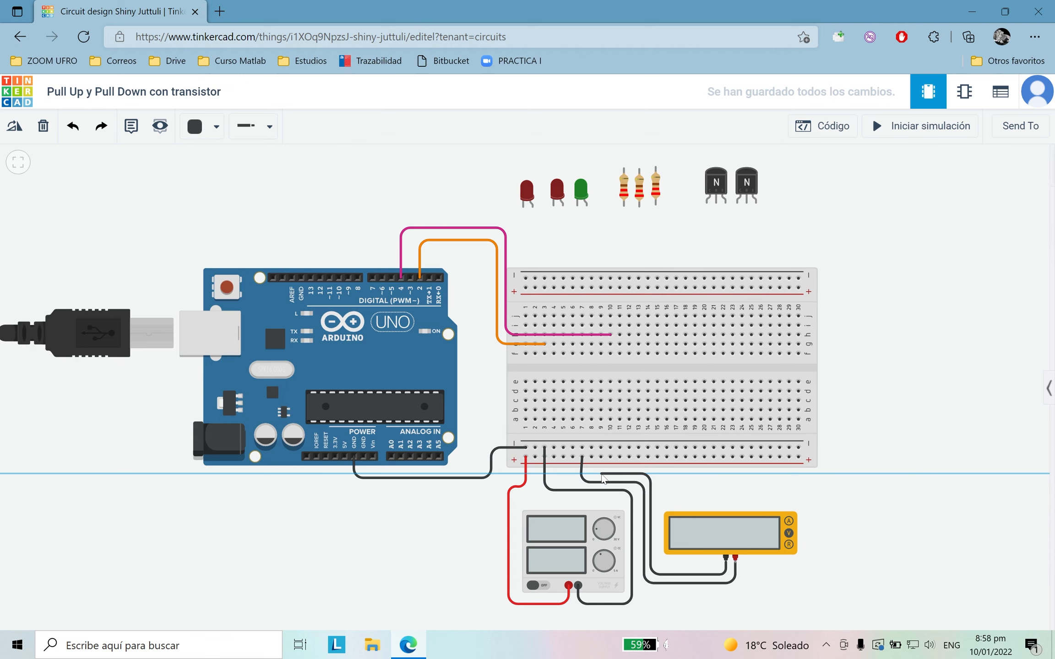
{"action": "left_click", "coordinate": [601, 448]}
Step: Colour the multimeter's positive wire red and wire the lower positive rail to row a at column 6
{"action": "left_click", "coordinate": [582, 482]}
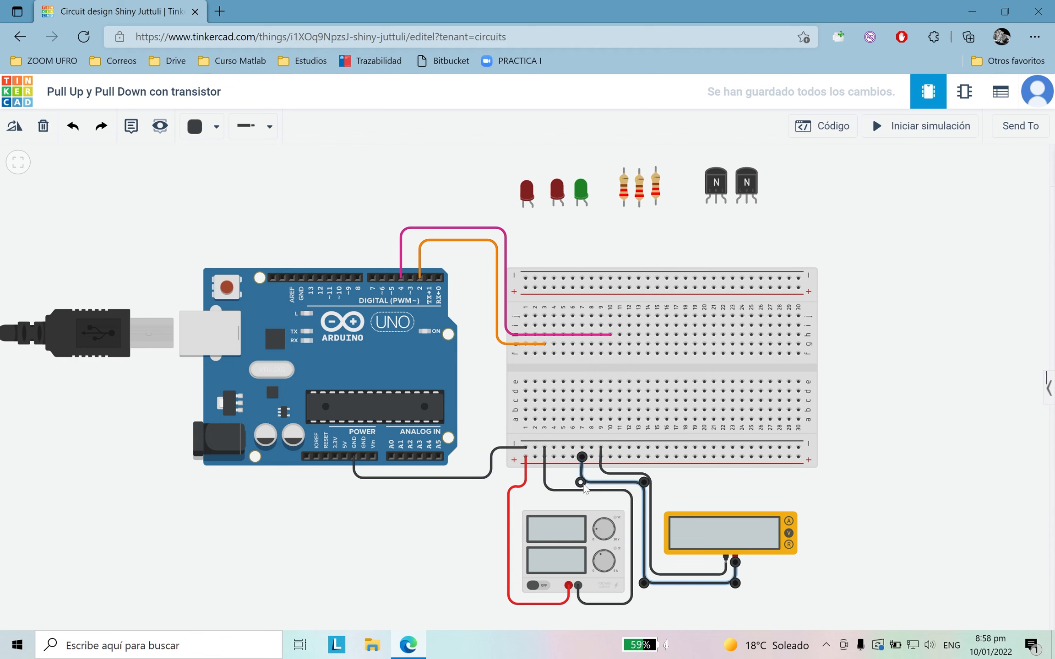
{"action": "left_click", "coordinate": [201, 126]}
{"action": "left_click", "coordinate": [220, 198]}
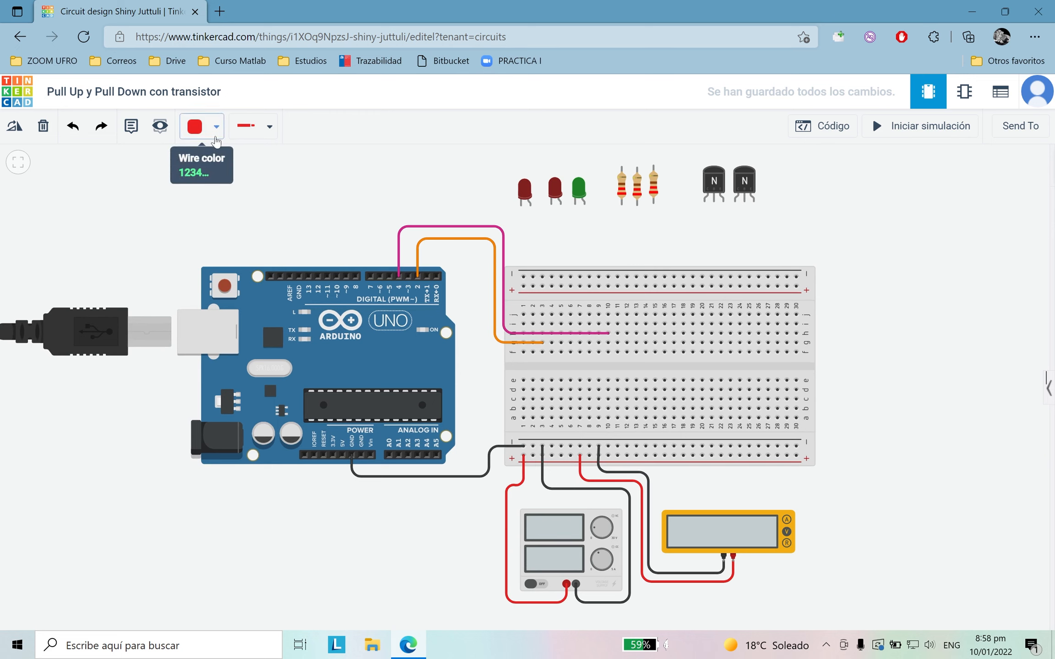
{"action": "left_click", "coordinate": [570, 455]}
{"action": "left_click", "coordinate": [570, 418]}
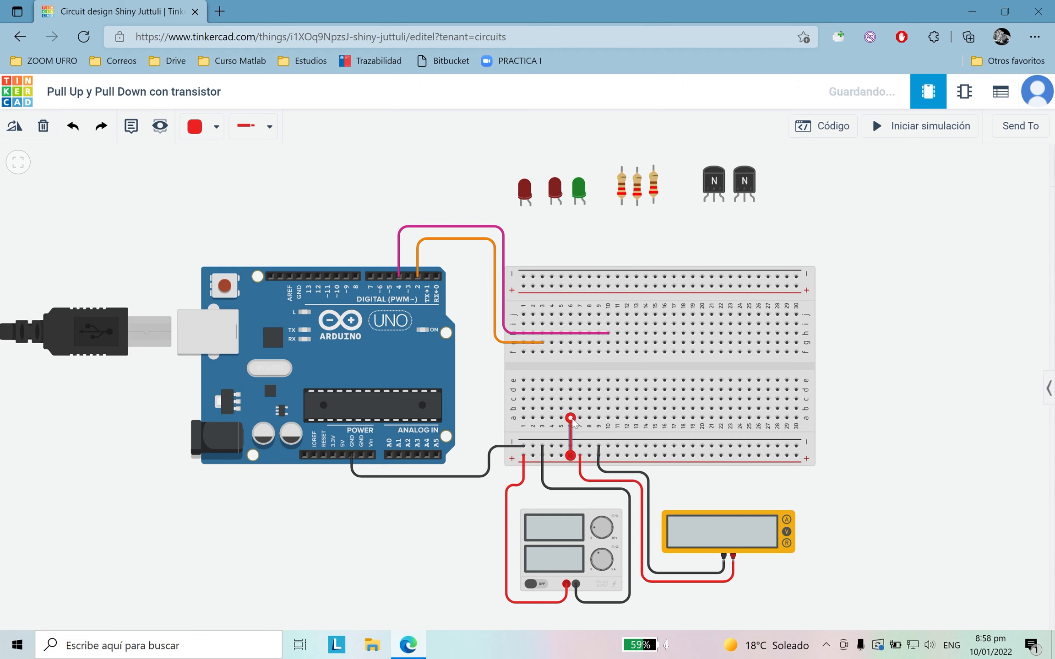
Step: Move a 220 Ω resistor and the green LED to just above the breadboard and turn both horizontal, the LED's leads facing right
{"action": "left_click_drag", "start_coordinate": [654, 194], "coordinate": [630, 253]}
{"action": "left_click_drag", "start_coordinate": [576, 196], "coordinate": [577, 245]}
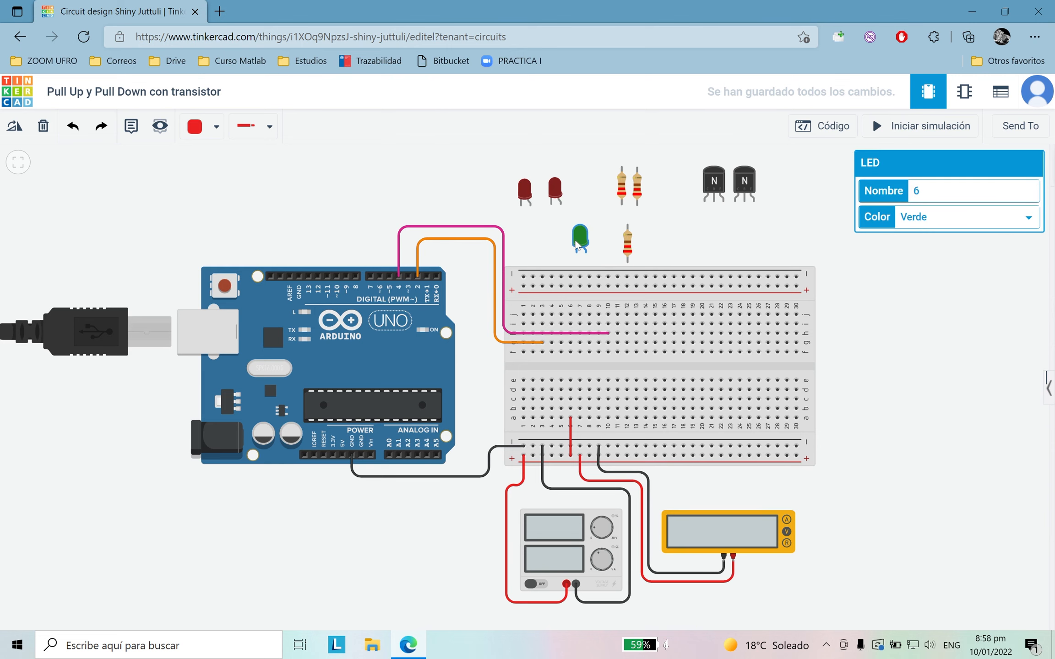
{"action": "left_click", "coordinate": [23, 125]}
{"action": "left_click", "coordinate": [23, 126]}
{"action": "left_click", "coordinate": [23, 125]}
{"action": "left_click", "coordinate": [23, 126]}
{"action": "left_click", "coordinate": [23, 126]}
{"action": "double_click", "coordinate": [23, 125]}
{"action": "double_click", "coordinate": [23, 126]}
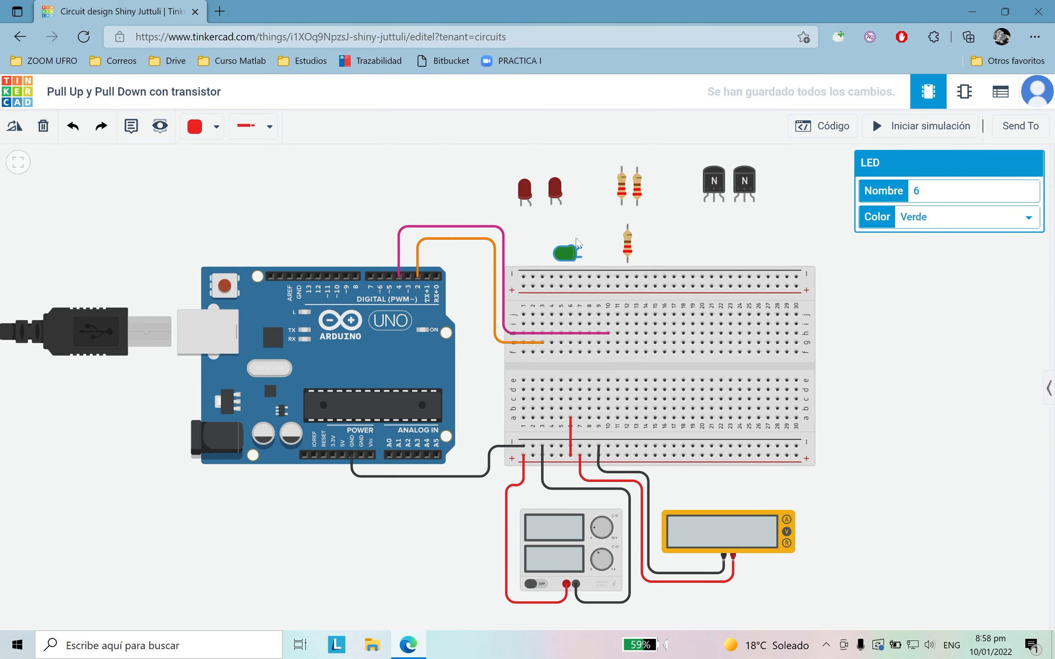
{"action": "left_click", "coordinate": [634, 248]}
{"action": "left_click", "coordinate": [630, 247]}
{"action": "left_click", "coordinate": [14, 126]}
{"action": "left_click", "coordinate": [14, 127]}
{"action": "left_click", "coordinate": [14, 126]}
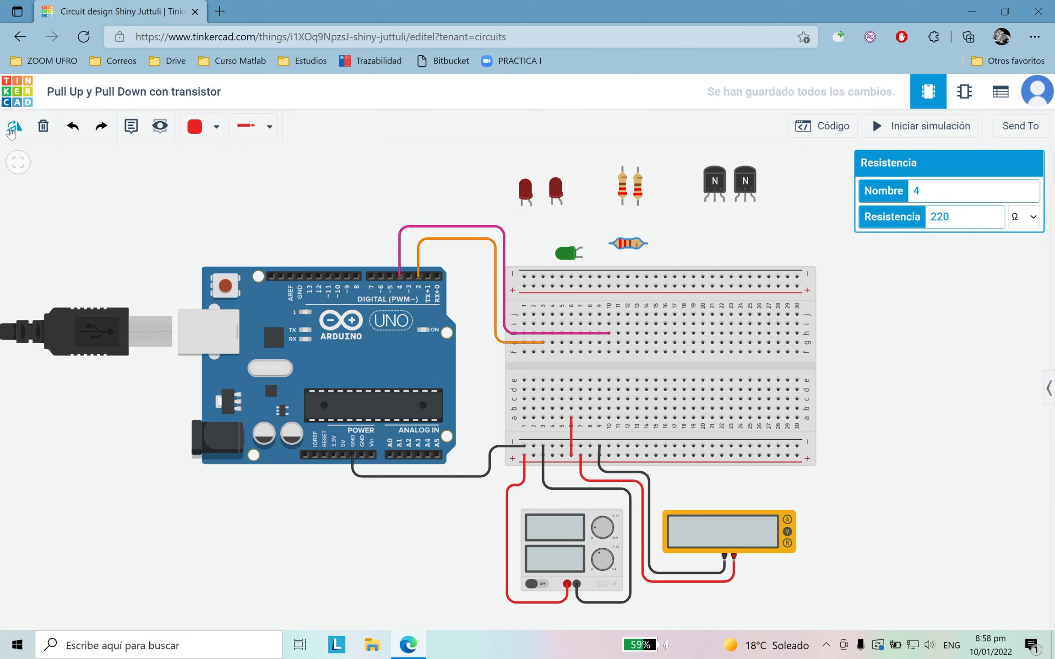
Step: Move the green LED beside the breadboard, wiring its anode to row a at column 10 and its cathode to the lower negative rail
{"action": "left_click", "coordinate": [563, 258]}
{"action": "left_click_drag", "start_coordinate": [568, 258], "coordinate": [482, 424]}
{"action": "left_click", "coordinate": [498, 416]}
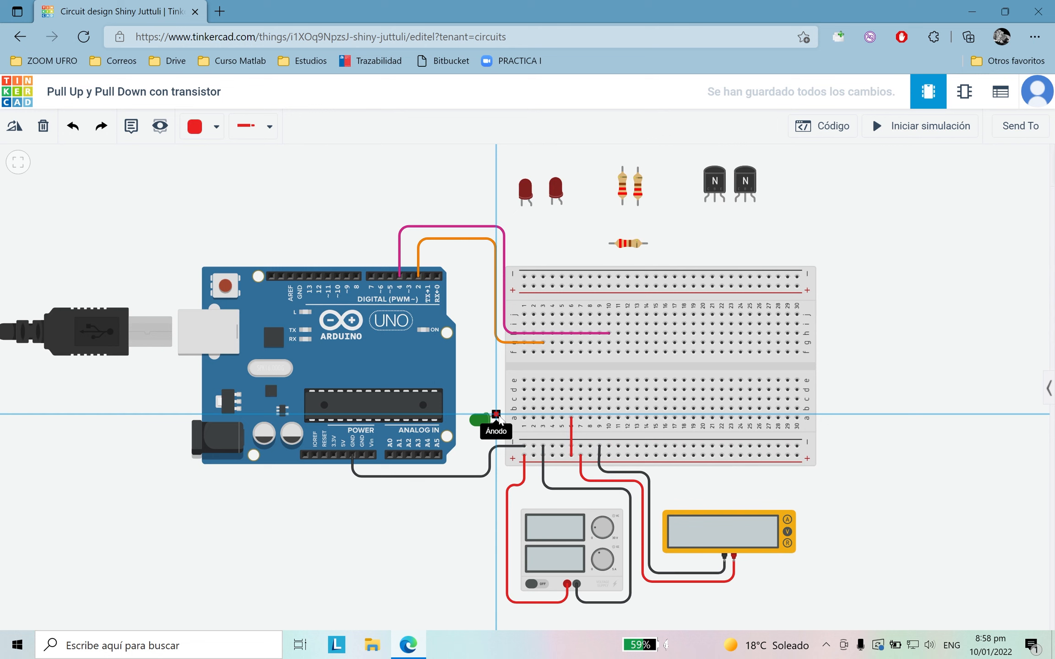
{"action": "left_click", "coordinate": [608, 418]}
{"action": "left_click", "coordinate": [216, 127]}
{"action": "left_click", "coordinate": [496, 423]}
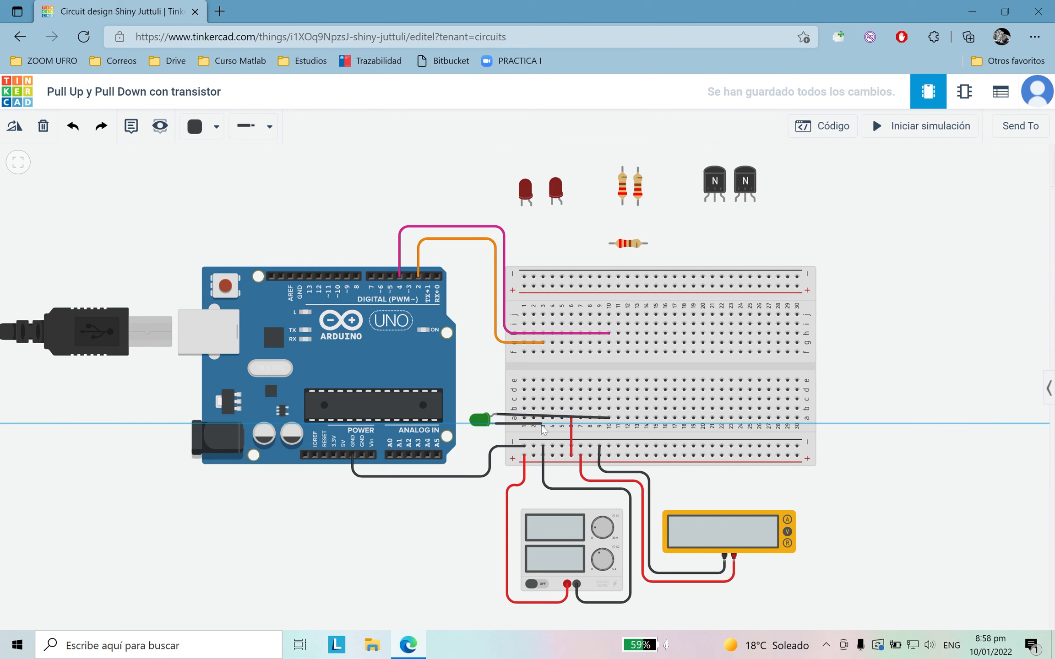
{"action": "left_click", "coordinate": [608, 446]}
Step: Colour the green LED's anode wire red and place the LED above the lower rails, beside column 10
{"action": "left_click", "coordinate": [216, 127]}
{"action": "left_click", "coordinate": [210, 198]}
{"action": "left_click_drag", "start_coordinate": [478, 419], "coordinate": [593, 438]}
{"action": "left_click", "coordinate": [910, 472]}
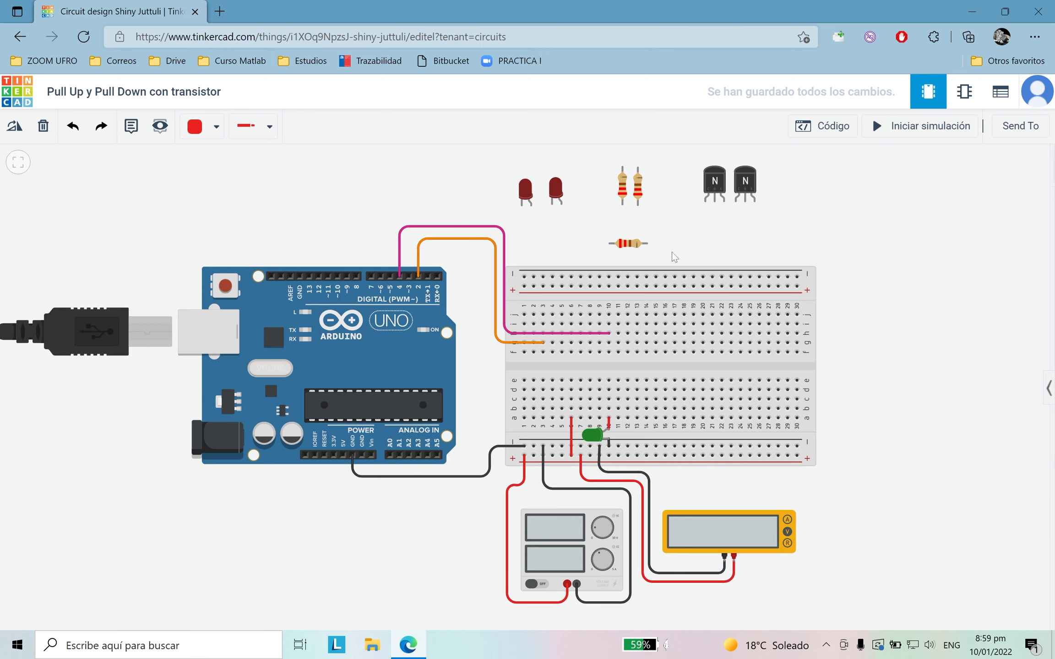
Step: Place the horizontal 220 Ω resistor in row b of the breadboard, from column 6 to column 10
{"action": "left_click_drag", "start_coordinate": [631, 247], "coordinate": [613, 360]}
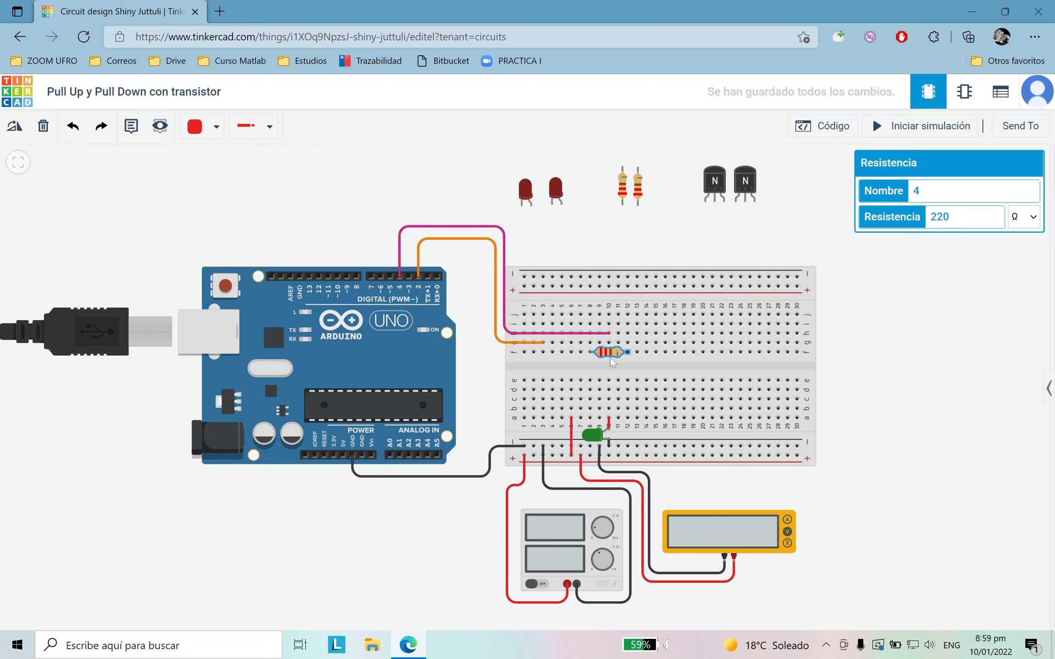
{"action": "left_click_drag", "start_coordinate": [610, 366], "coordinate": [593, 409]}
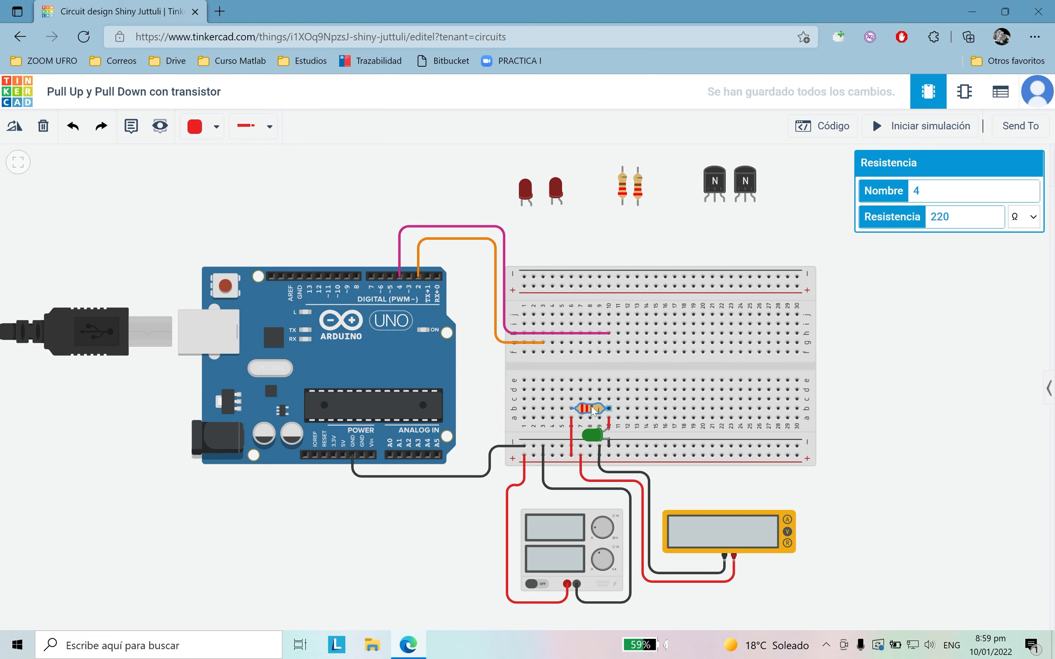
{"action": "left_click", "coordinate": [822, 436]}
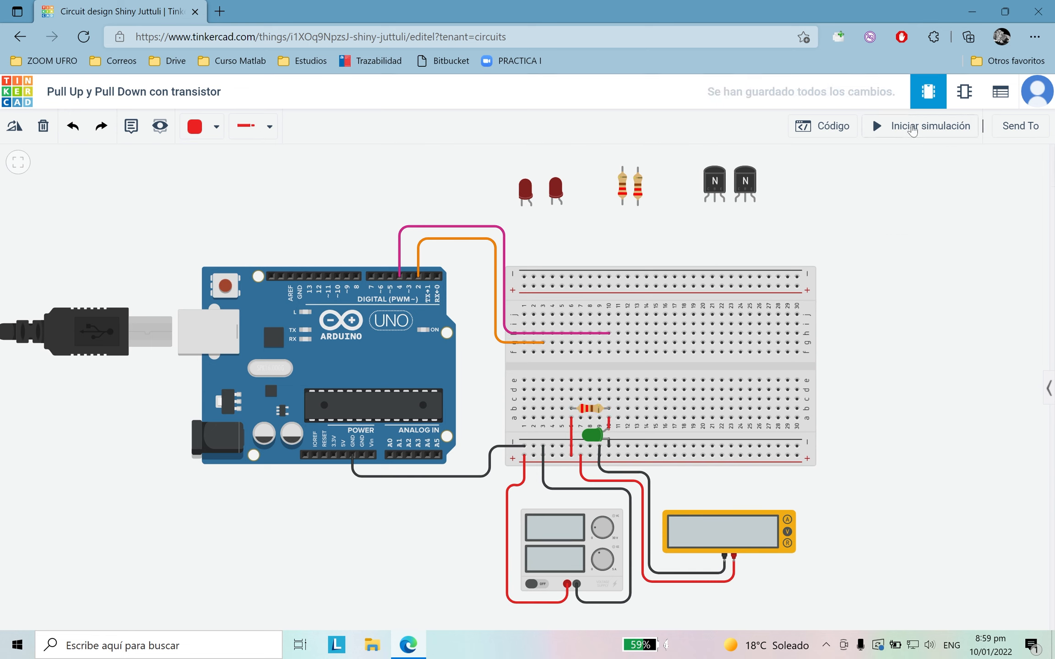
Step: Run the simulation to check the power supply, multimeter and green LED, and stop it
{"action": "left_click", "coordinate": [913, 130]}
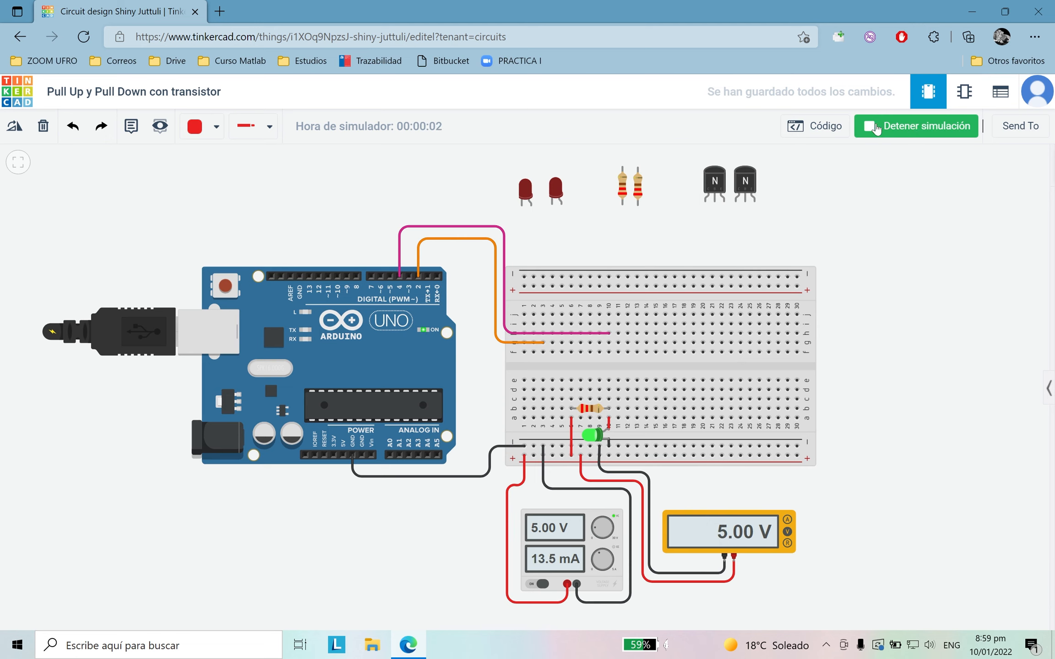
{"action": "left_click", "coordinate": [876, 129]}
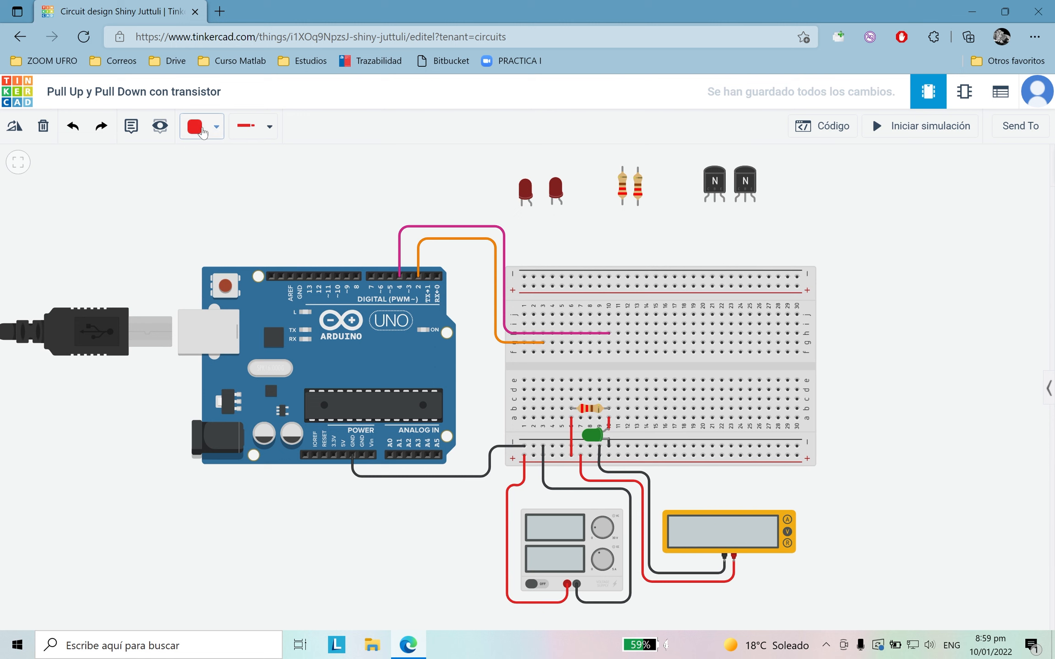
{"action": "left_click", "coordinate": [202, 128]}
{"action": "left_click", "coordinate": [941, 278]}
Step: Add a red wire from row a, column 13 to the lower positive rail and link both positive rails around the breadboard's right end
{"action": "left_click", "coordinate": [637, 418]}
{"action": "left_click", "coordinate": [637, 455]}
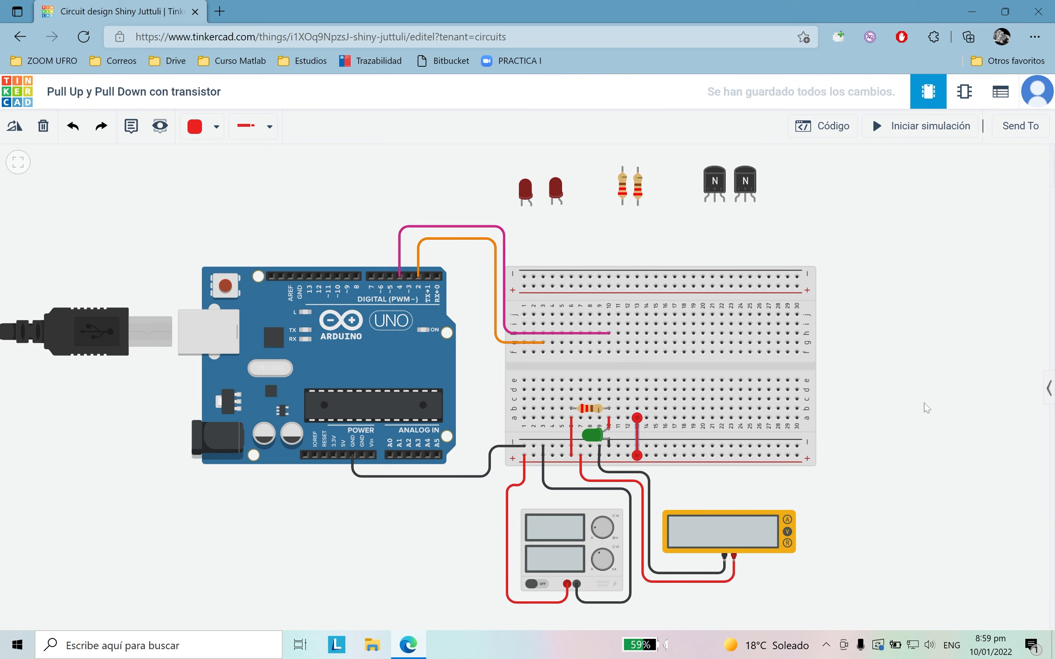
{"action": "left_click", "coordinate": [797, 456]}
{"action": "left_click", "coordinate": [837, 455]}
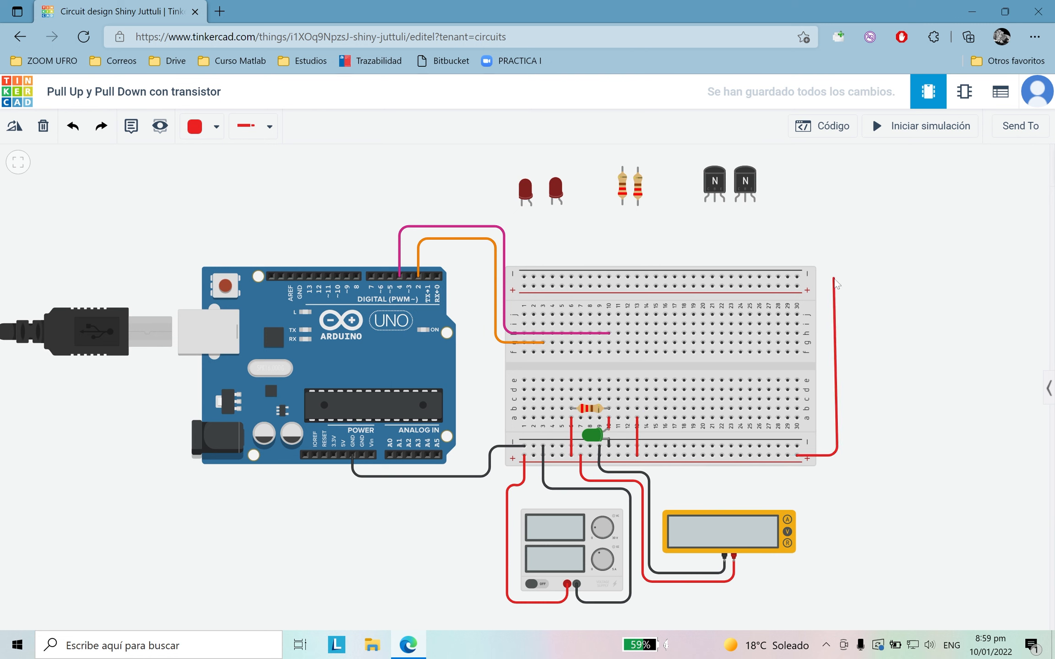
{"action": "left_click", "coordinate": [837, 288]}
{"action": "left_click", "coordinate": [797, 286]}
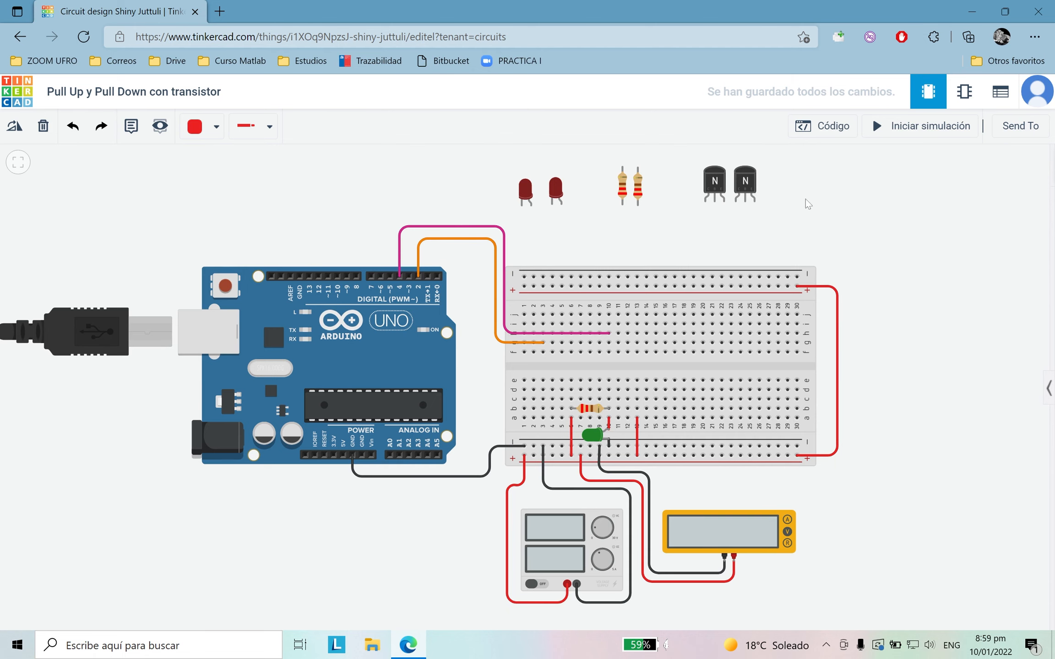
Step: Link the upper and lower negative rails around the breadboard's right end, outside the red wire, and colour the wire black
{"action": "left_click", "coordinate": [798, 276]}
{"action": "left_click", "coordinate": [848, 280]}
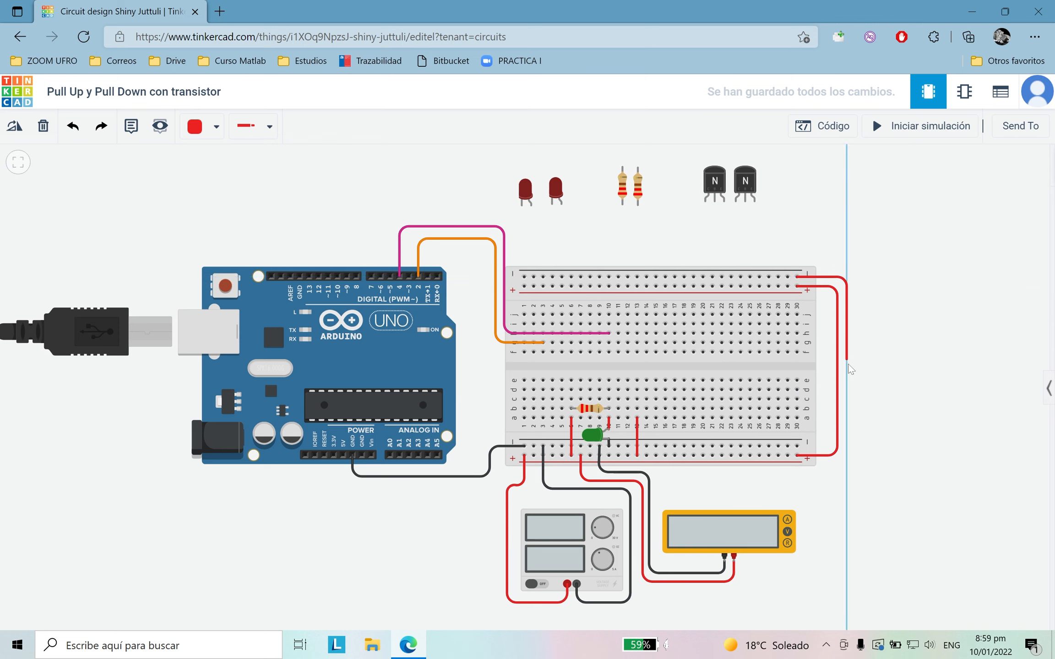
{"action": "left_click", "coordinate": [847, 445]}
{"action": "left_click", "coordinate": [797, 445]}
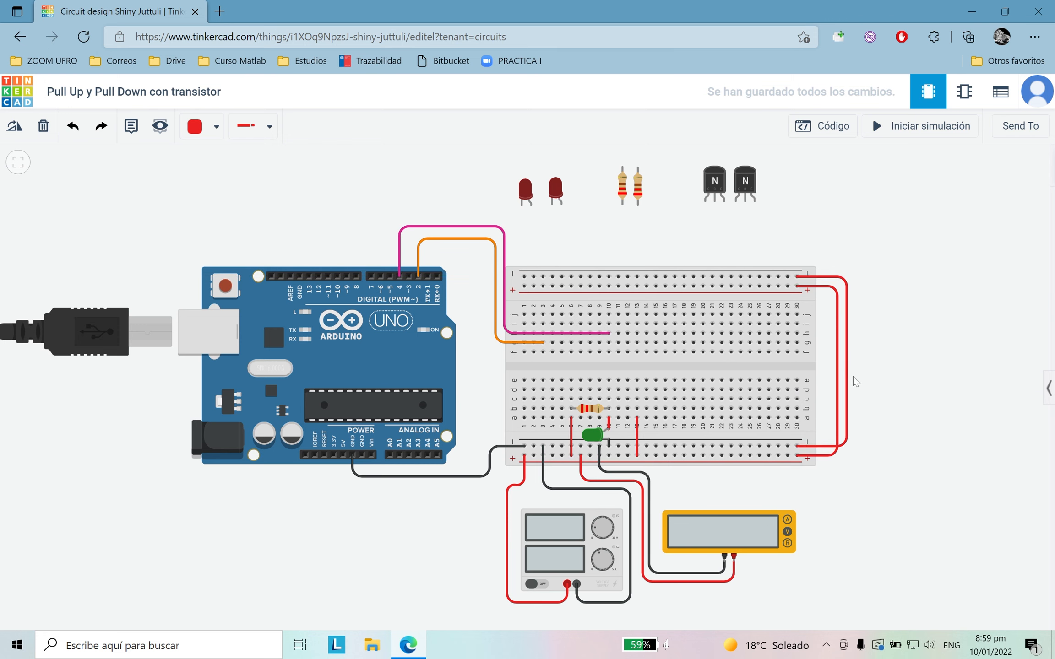
{"action": "left_click", "coordinate": [216, 126]}
{"action": "left_click", "coordinate": [215, 172]}
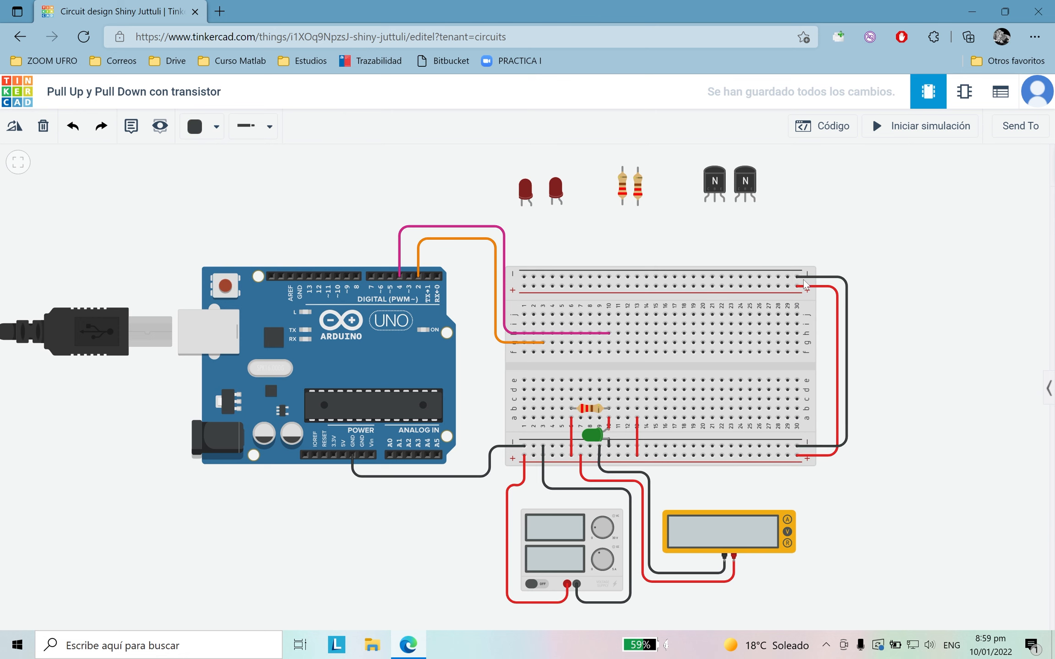
Step: Move the ends of the black and red rail-linking wires inward along their rails to column 16
{"action": "left_click_drag", "start_coordinate": [797, 277], "coordinate": [665, 276]}
{"action": "left_click_drag", "start_coordinate": [797, 446], "coordinate": [666, 457]}
{"action": "left_click_drag", "start_coordinate": [796, 286], "coordinate": [665, 286]}
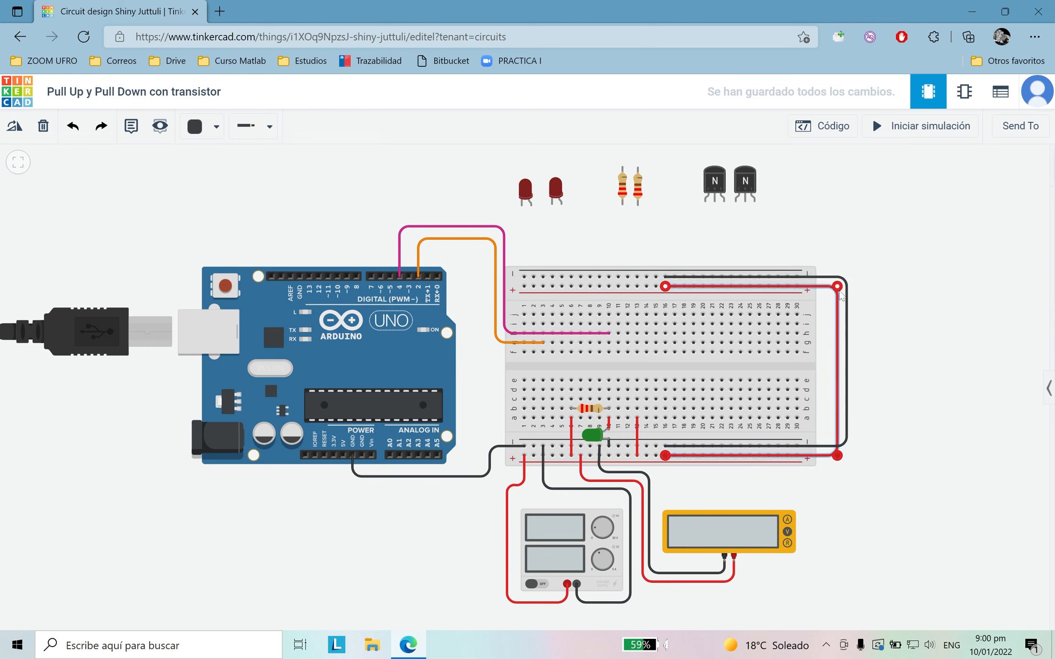
Step: Pull the bends of the rail-linking wires inward so the red one runs along column 20 and the black one along column 22
{"action": "left_click_drag", "start_coordinate": [838, 287], "coordinate": [702, 287]}
{"action": "left_click_drag", "start_coordinate": [839, 456], "coordinate": [702, 456]}
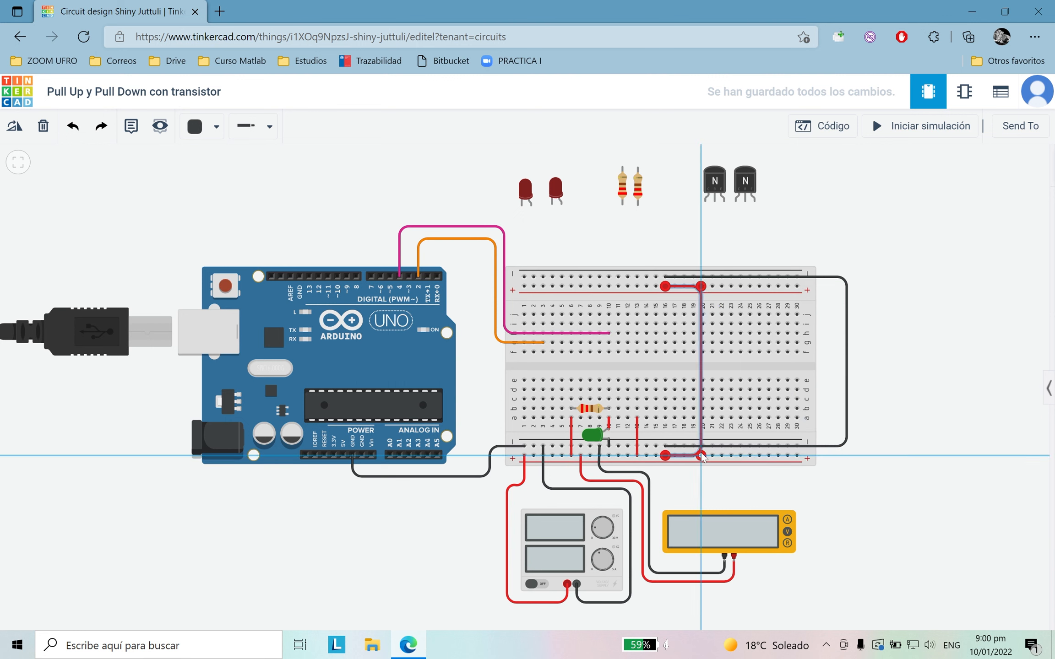
{"action": "left_click", "coordinate": [846, 445]}
{"action": "left_click_drag", "start_coordinate": [847, 446], "coordinate": [719, 445]}
{"action": "left_click_drag", "start_coordinate": [847, 277], "coordinate": [719, 277]}
{"action": "left_click", "coordinate": [933, 282]}
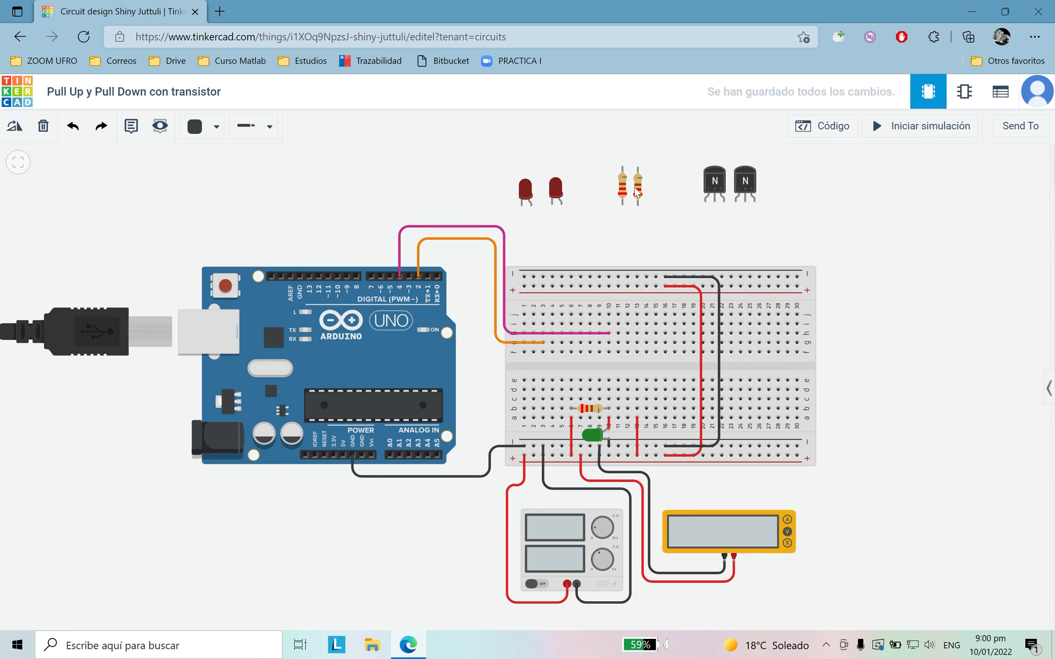
Step: Place the two remaining 220 Ω resistors vertically across the breadboard's centre gap at columns 13 and 6
{"action": "left_click_drag", "start_coordinate": [639, 191], "coordinate": [640, 378]}
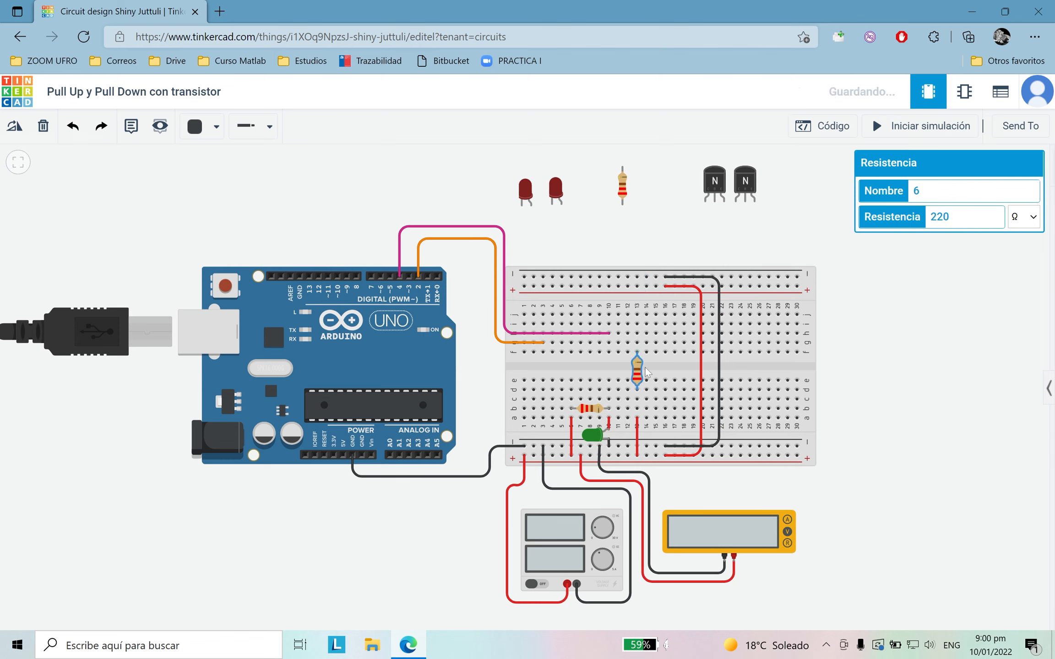
{"action": "left_click", "coordinate": [737, 256]}
{"action": "left_click_drag", "start_coordinate": [622, 188], "coordinate": [571, 371]}
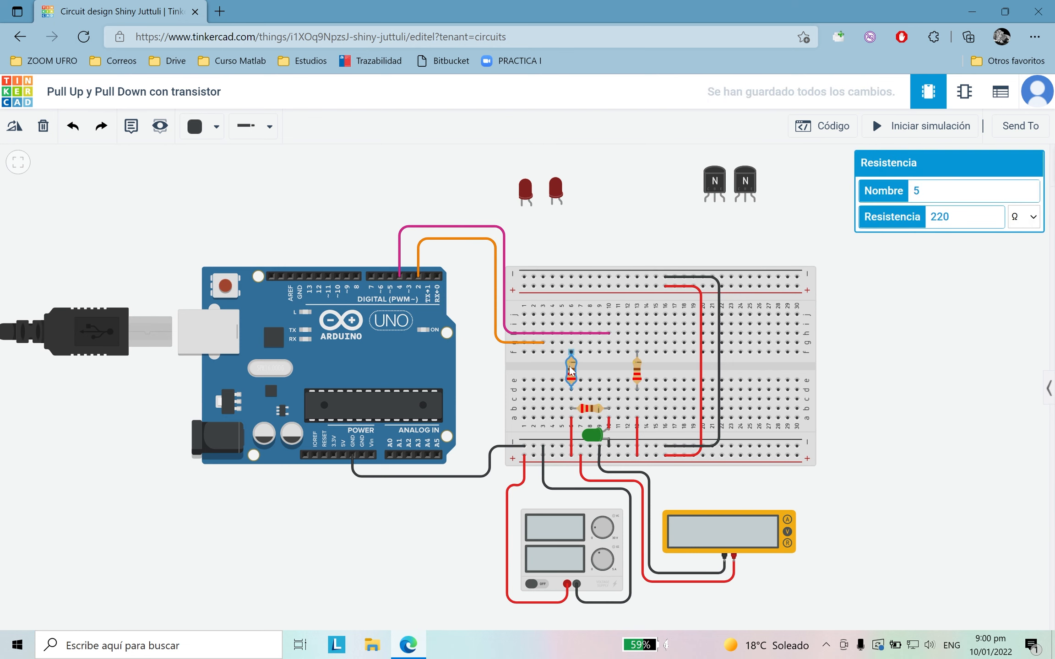
{"action": "left_click", "coordinate": [911, 375]}
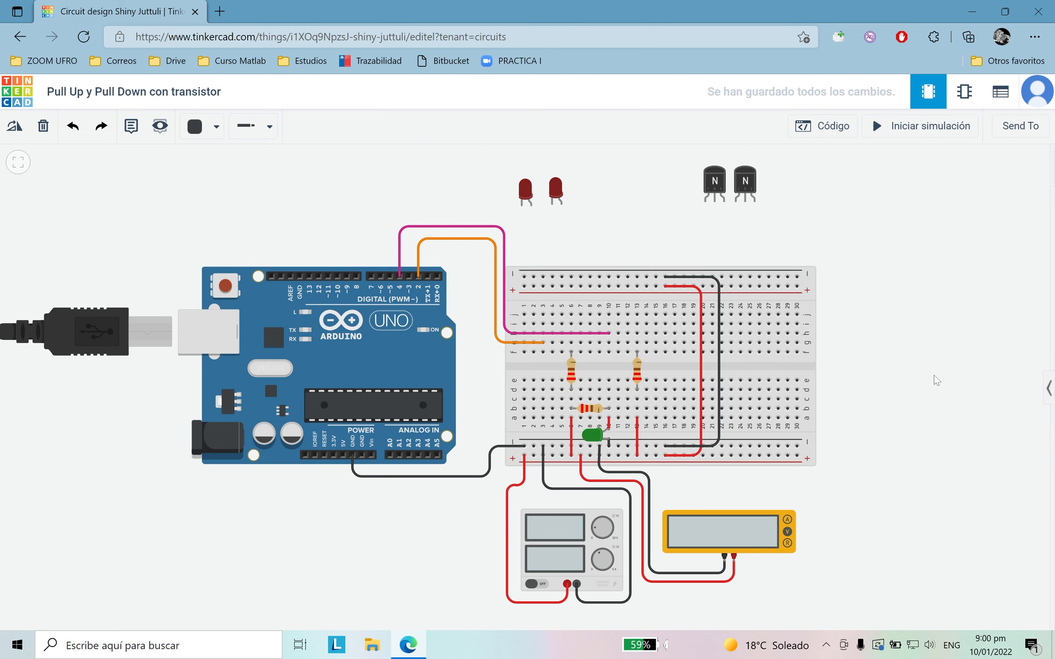
Step: Insert the two NPN transistors into row j of the breadboard, at columns 2–4 and columns 9–11
{"action": "left_click_drag", "start_coordinate": [744, 188], "coordinate": [541, 304]}
{"action": "left_click_drag", "start_coordinate": [717, 188], "coordinate": [611, 297]}
{"action": "left_click", "coordinate": [718, 205]}
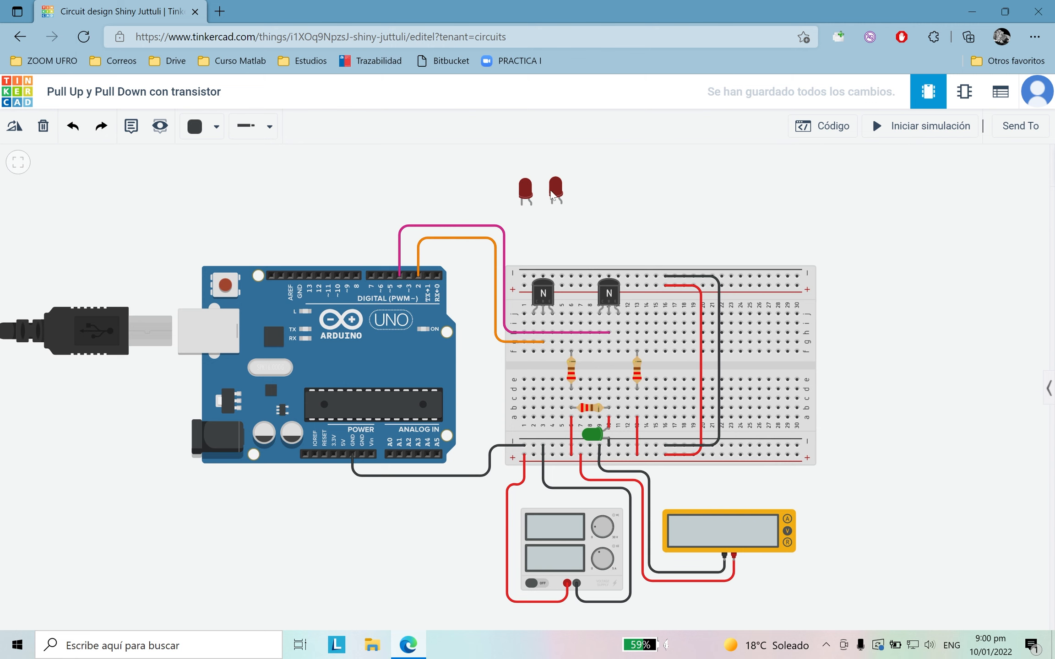
Step: Place the two red LEDs just above the breadboard, with their anodes lined up with columns 6 and 13
{"action": "left_click_drag", "start_coordinate": [524, 200], "coordinate": [565, 260]}
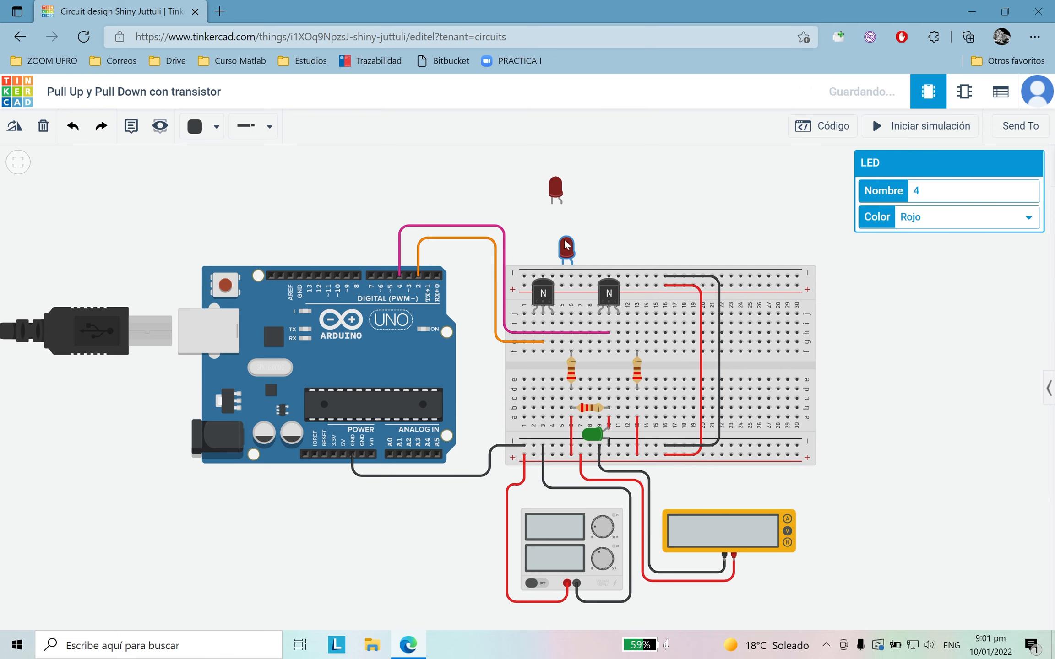
{"action": "left_click_drag", "start_coordinate": [558, 199], "coordinate": [633, 261]}
{"action": "left_click", "coordinate": [690, 228]}
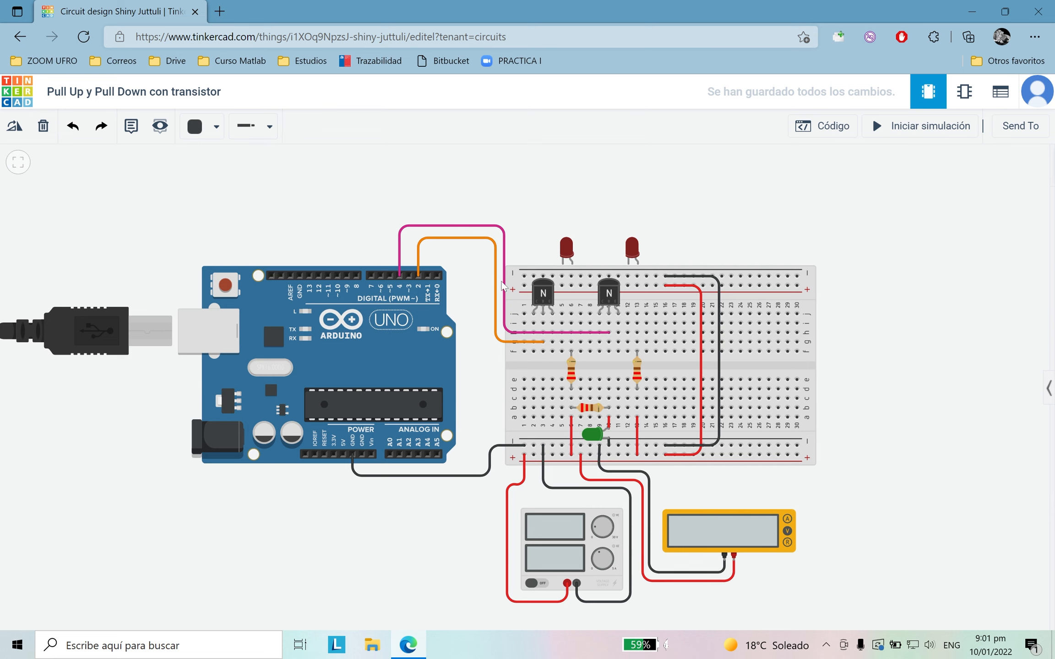
Step: Wire the anodes of the two red LEDs straight down to row j at columns 6 and 13
{"action": "left_click", "coordinate": [572, 264]}
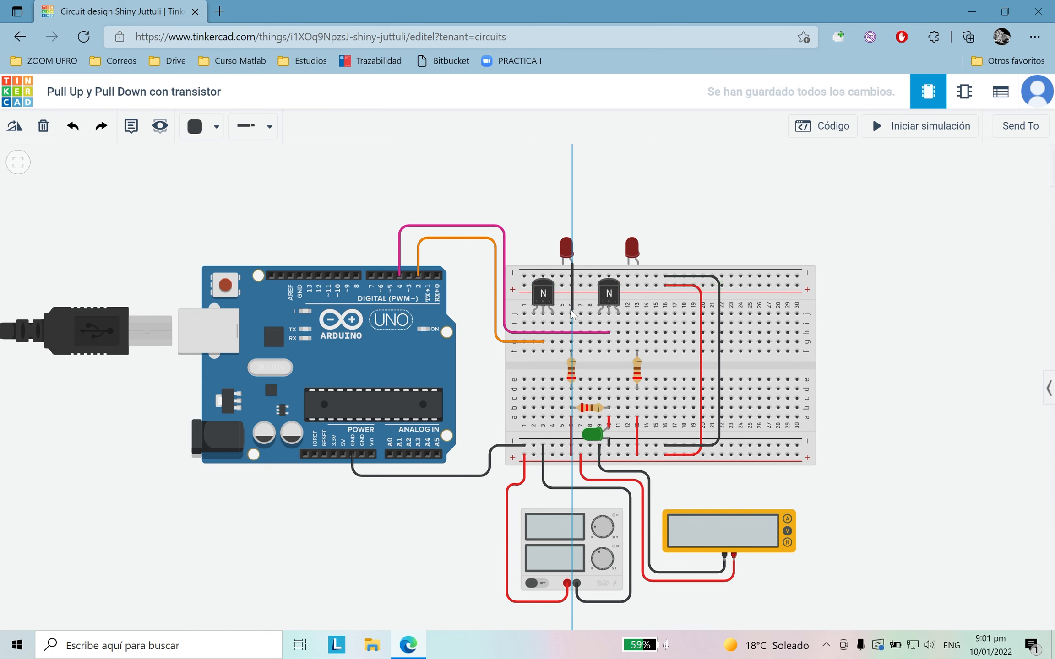
{"action": "left_click", "coordinate": [572, 315]}
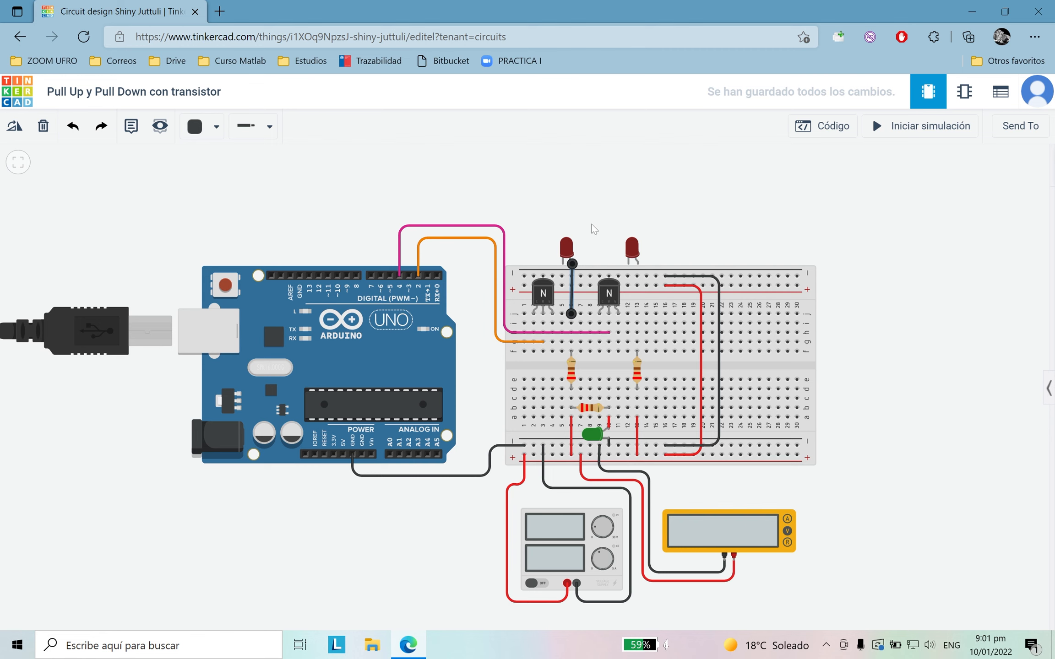
{"action": "left_click", "coordinate": [638, 265]}
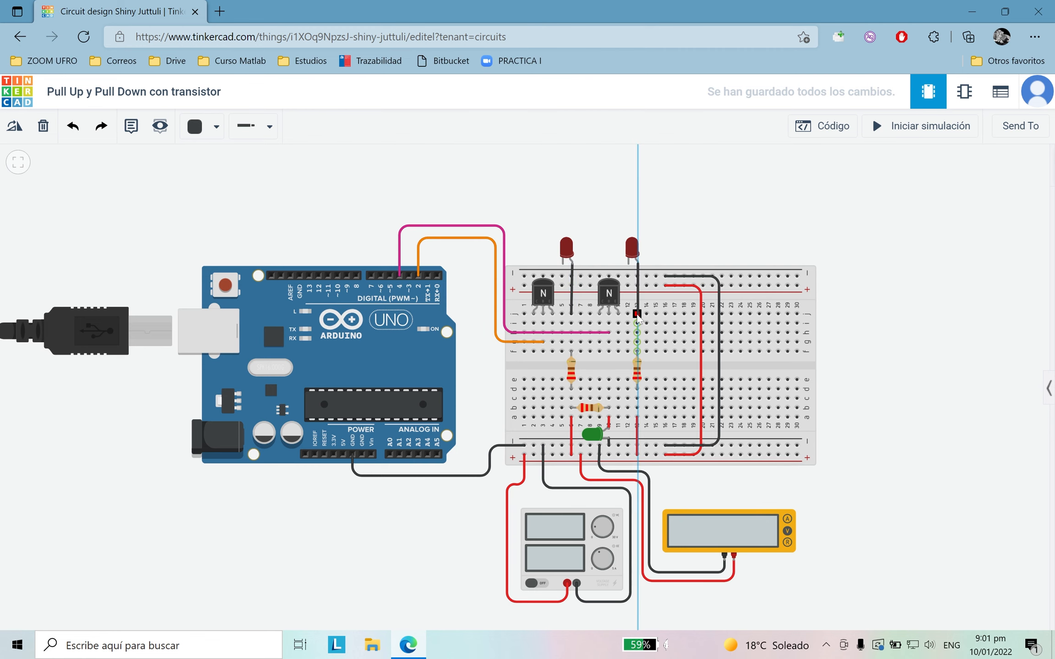
{"action": "left_click", "coordinate": [637, 314]}
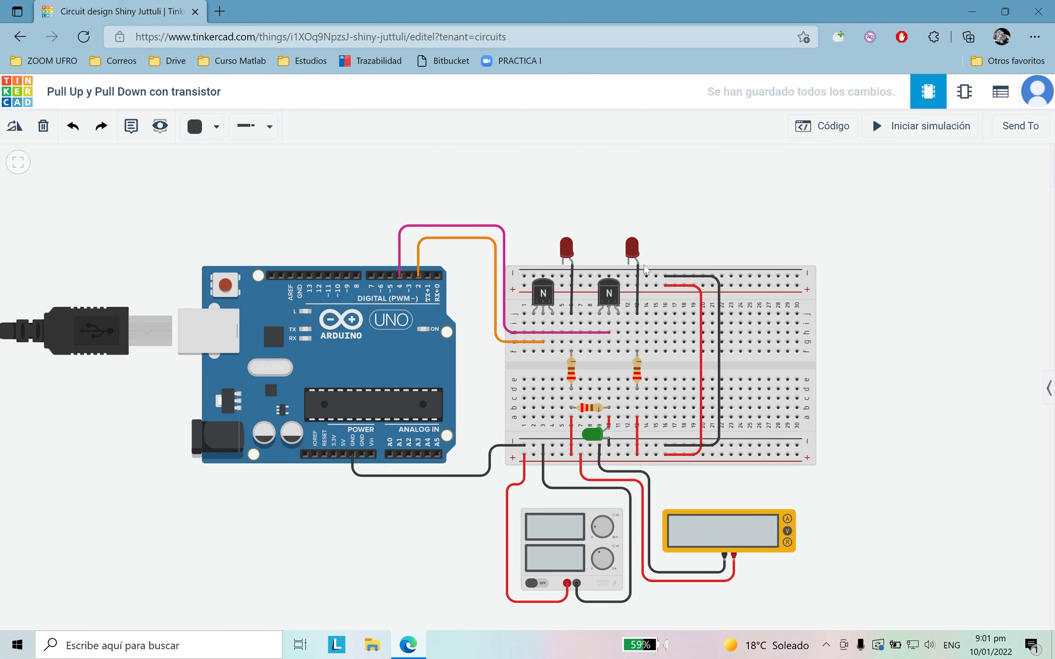
Step: Colour the left red LED's anode wire orange and the right red LED's anode wire pink
{"action": "left_click", "coordinate": [572, 289]}
{"action": "left_click", "coordinate": [201, 127]}
{"action": "left_click", "coordinate": [232, 220]}
{"action": "left_click", "coordinate": [636, 284]}
{"action": "left_click", "coordinate": [636, 285]}
{"action": "left_click", "coordinate": [217, 126]}
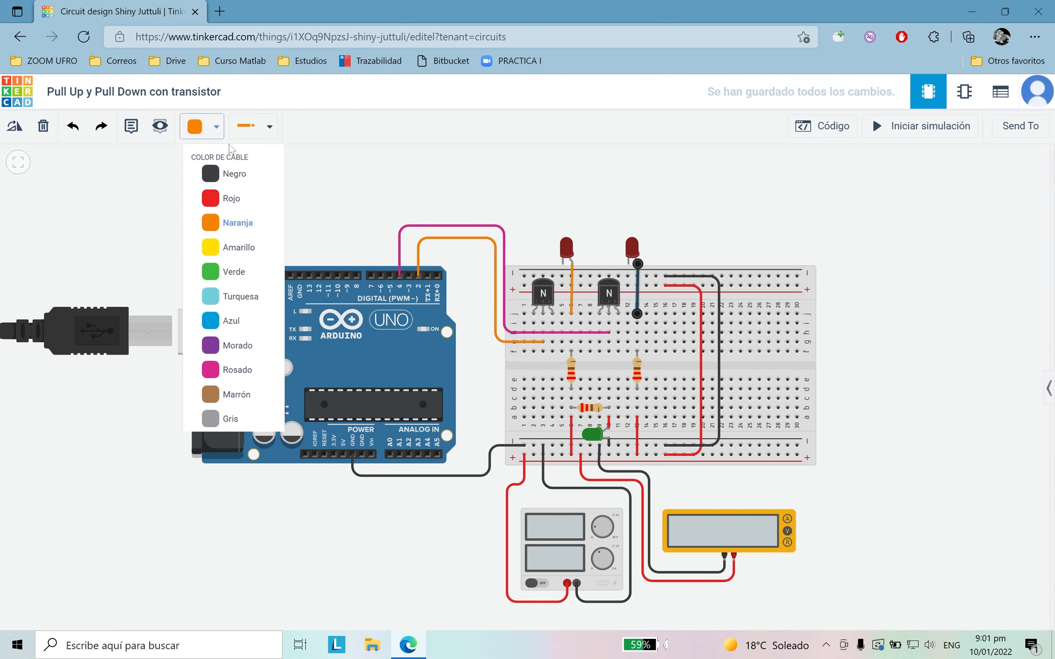
{"action": "left_click", "coordinate": [232, 370]}
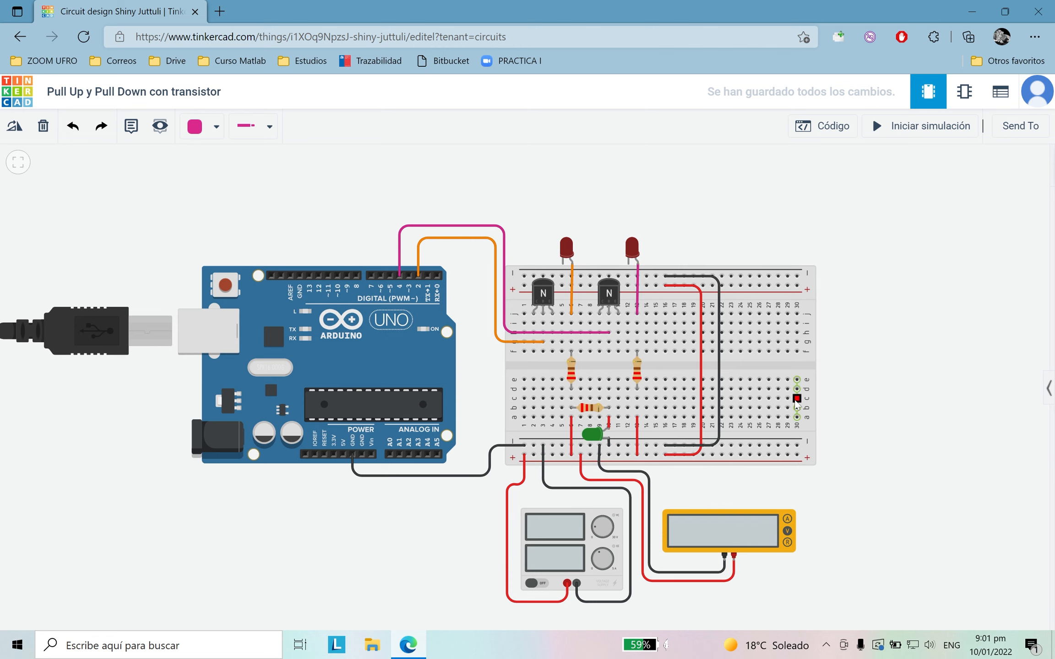
Step: Wire the cathodes of both red LEDs straight down to the breadboard's upper negative rail with black wires
{"action": "left_click", "coordinate": [216, 127]}
{"action": "left_click", "coordinate": [215, 170]}
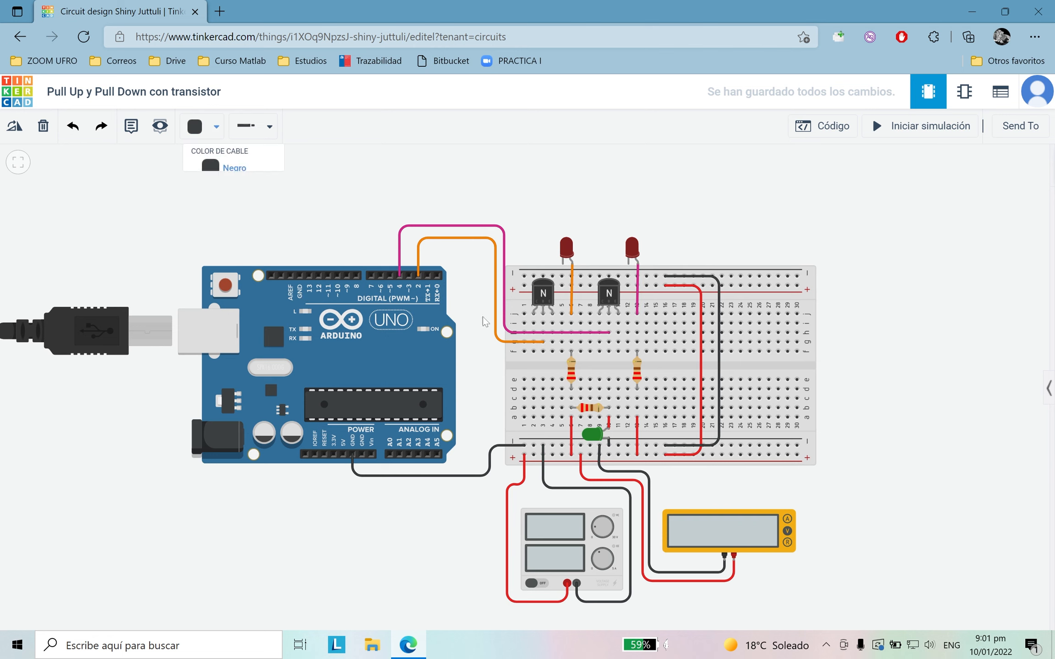
{"action": "left_click", "coordinate": [564, 265]}
{"action": "left_click", "coordinate": [562, 276]}
{"action": "left_click", "coordinate": [628, 264]}
{"action": "left_click", "coordinate": [628, 275]}
{"action": "left_click", "coordinate": [713, 235]}
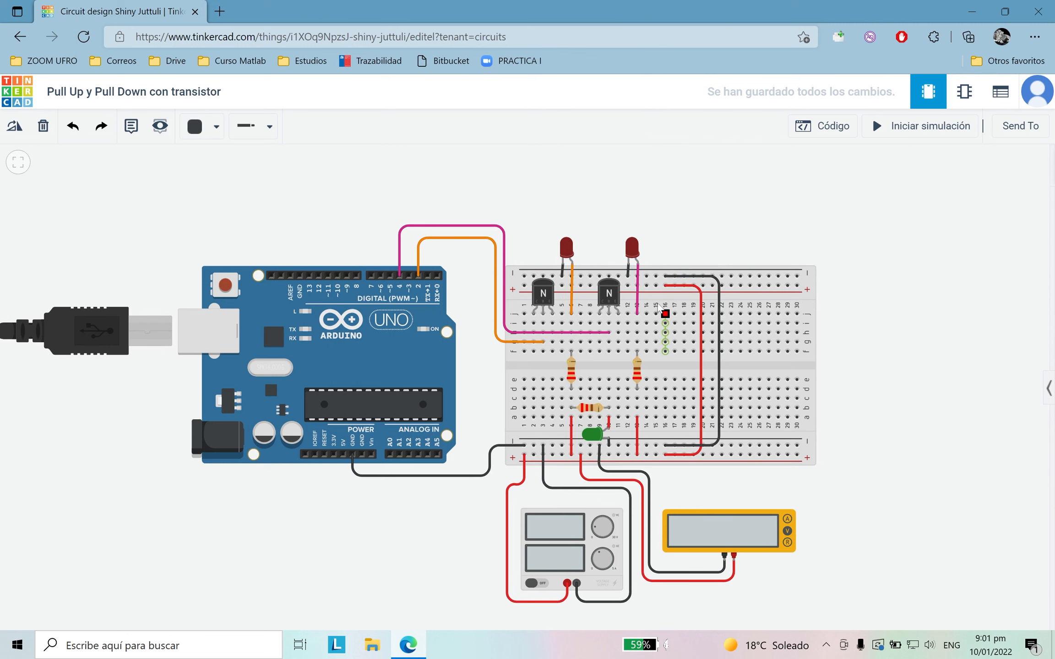
Step: Run a black wire from the upper negative rail down column 1 to i2, at the left transistor's column 2 lead
{"action": "left_click", "coordinate": [524, 287]}
{"action": "left_click", "coordinate": [524, 324]}
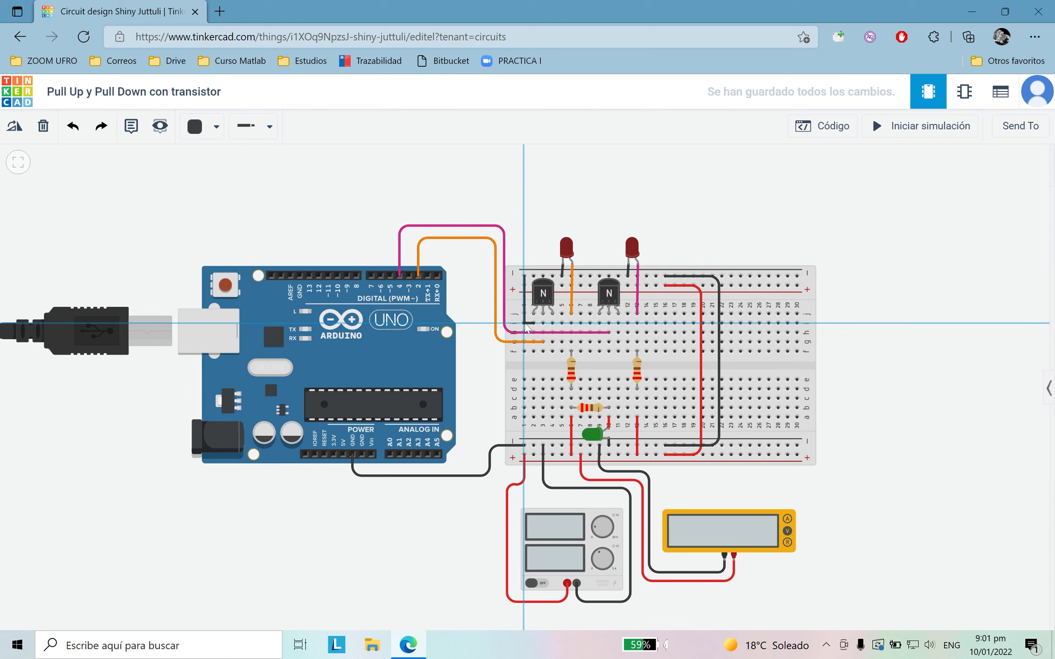
{"action": "key", "text": "Escape"}
{"action": "left_click", "coordinate": [525, 319]}
{"action": "left_click", "coordinate": [534, 323]}
{"action": "left_click", "coordinate": [525, 323]}
{"action": "left_click", "coordinate": [590, 220]}
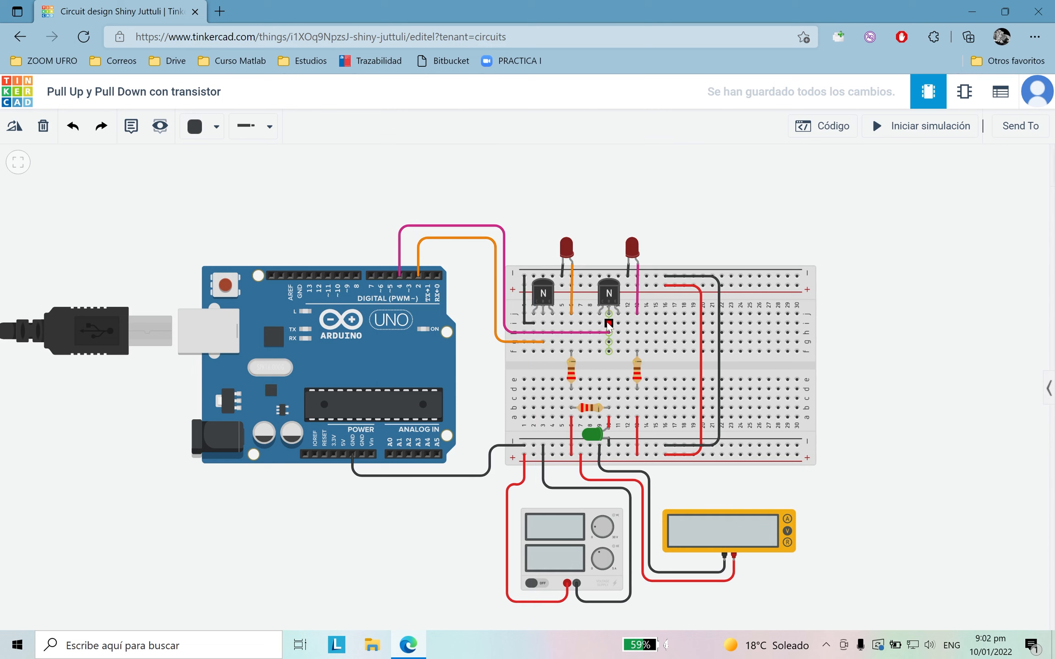
Step: Run a matching black wire from the upper negative rail down column 8 to i9 for the right transistor
{"action": "left_click", "coordinate": [591, 277]}
{"action": "left_click", "coordinate": [590, 323]}
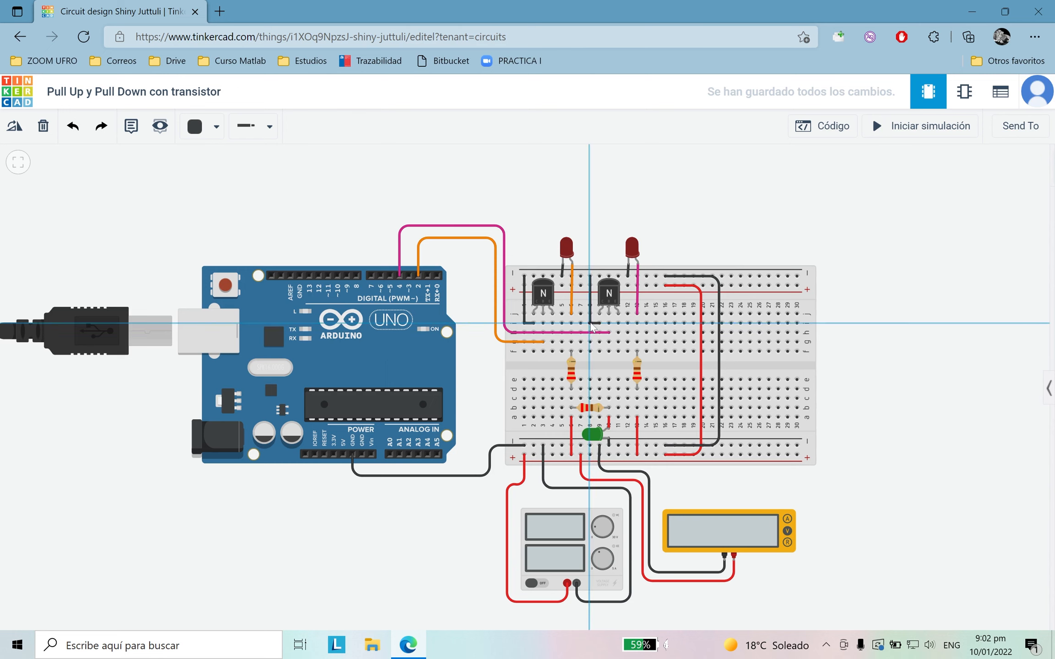
{"action": "left_click", "coordinate": [599, 323]}
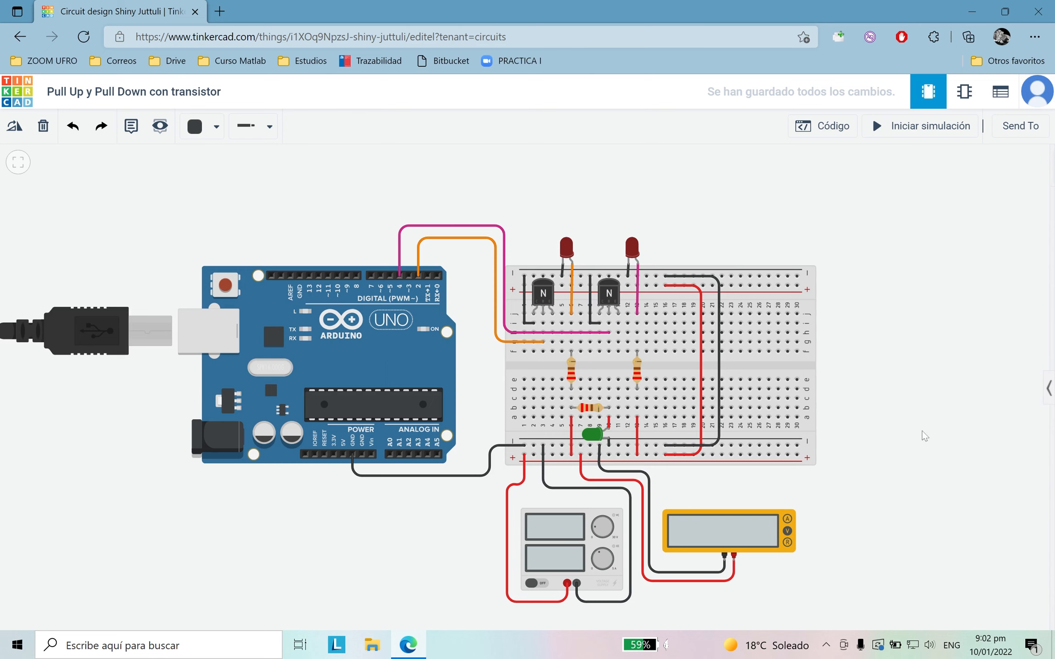
Step: Connect the right transistor to its LED's anode column with a pink jumper from i11 to i13
{"action": "left_click", "coordinate": [187, 118]}
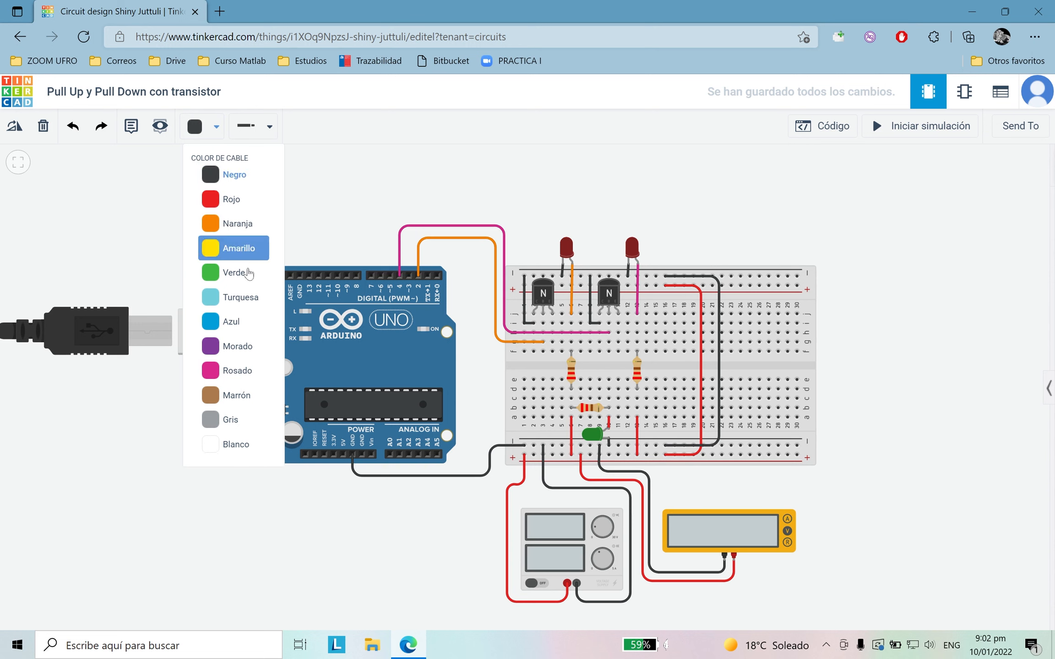
{"action": "left_click", "coordinate": [227, 370]}
{"action": "left_click", "coordinate": [619, 323]}
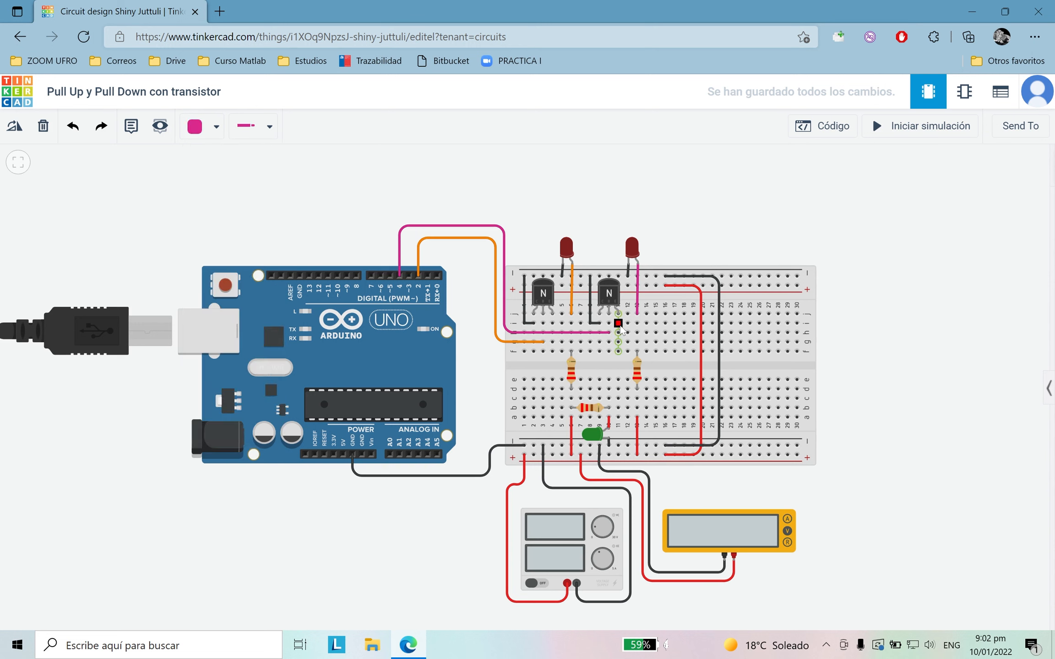
{"action": "left_click", "coordinate": [637, 323]}
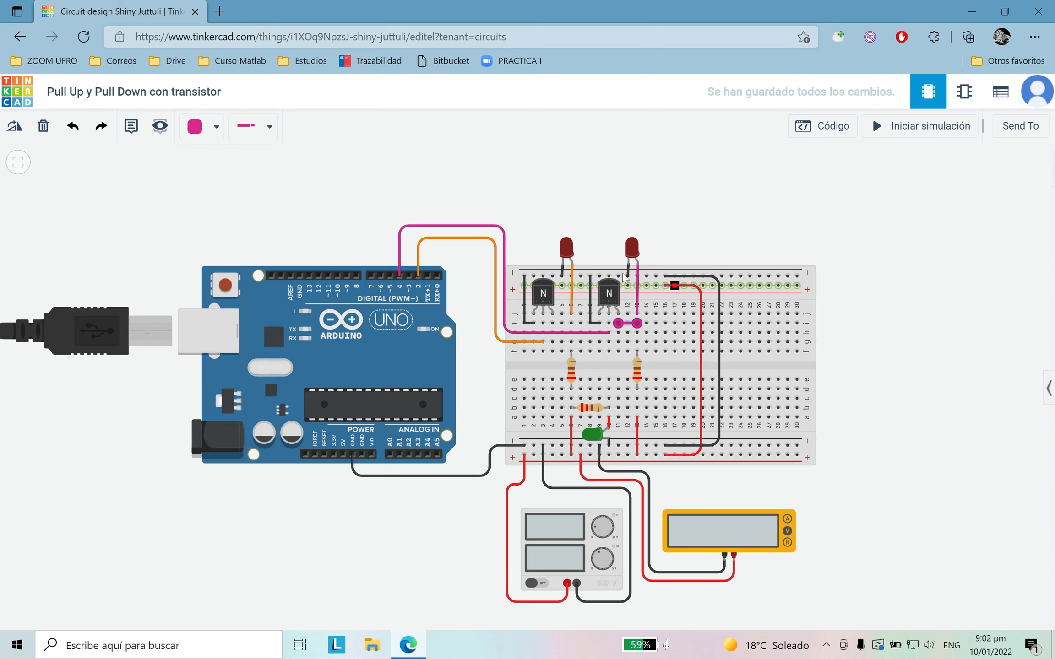
Step: Colour the i11–i13 jumper orange and add an orange jumper from i4 to i6 for the left transistor
{"action": "left_click", "coordinate": [202, 125]}
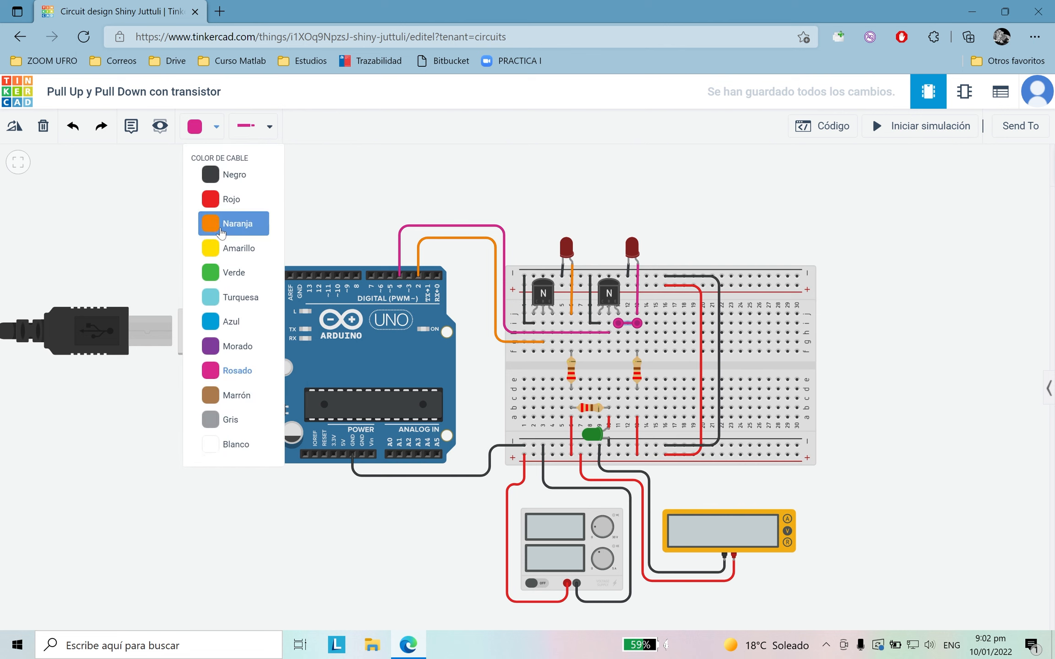
{"action": "left_click", "coordinate": [235, 219]}
{"action": "left_click", "coordinate": [553, 323]}
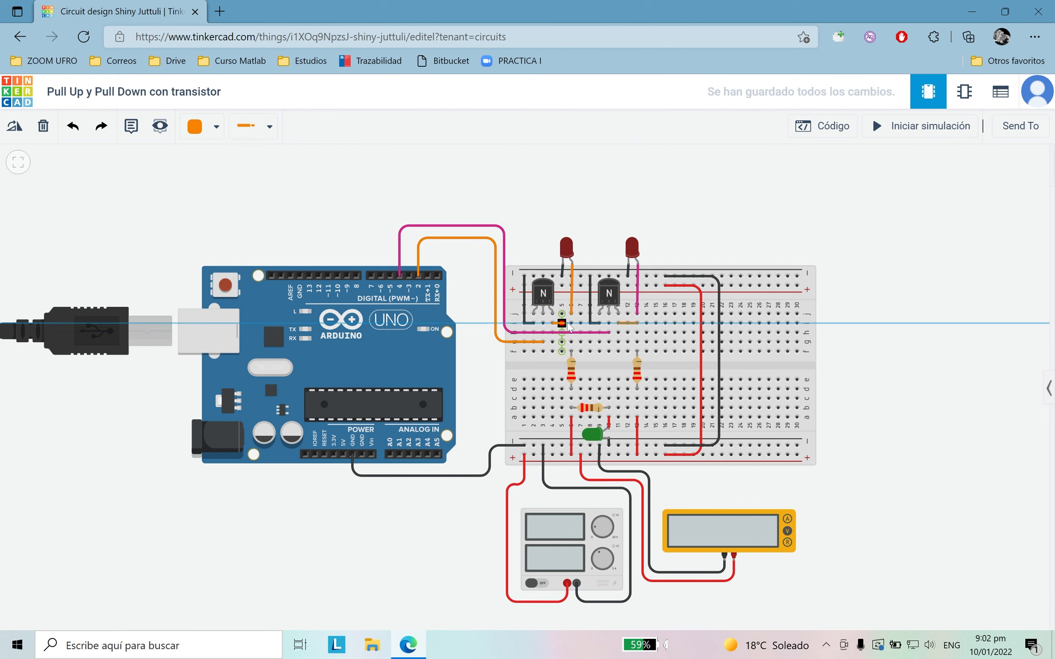
{"action": "left_click", "coordinate": [571, 324]}
{"action": "left_click", "coordinate": [631, 196]}
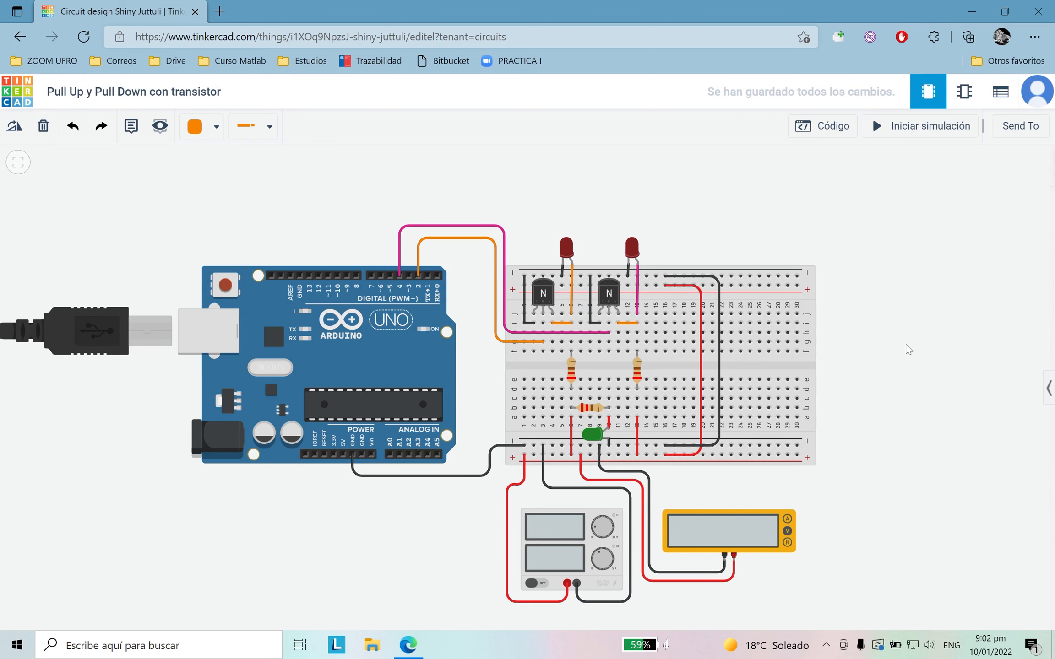
Step: Review the Arduino code that switches voltajePullUp on pin 2 and voltajePullDown on pin 4, and close the code view
{"action": "left_click", "coordinate": [824, 126]}
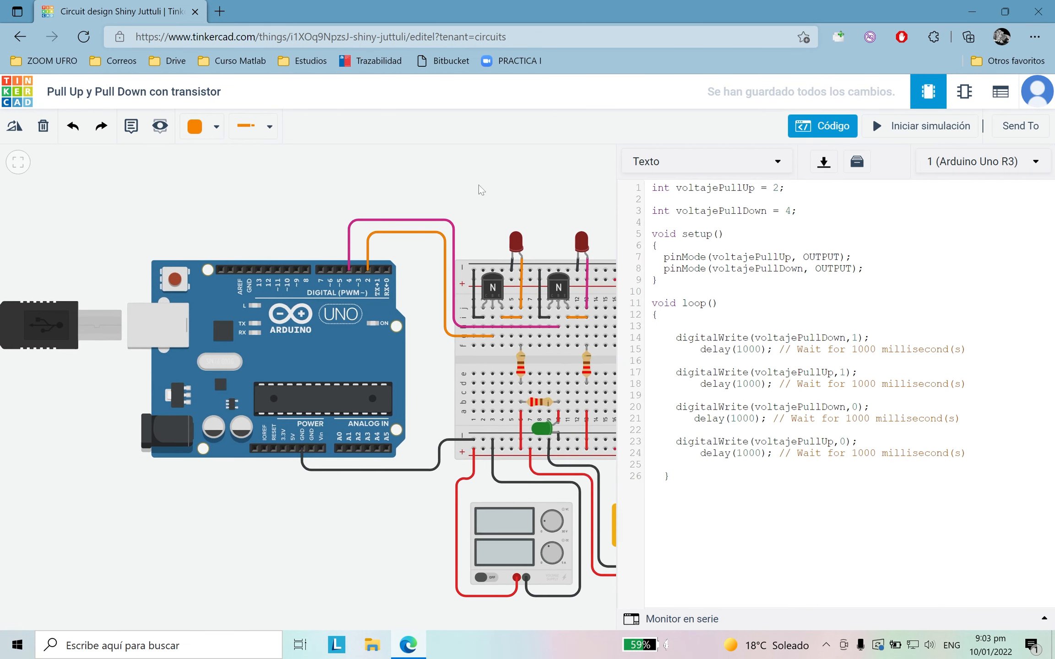
{"action": "left_click_drag", "start_coordinate": [506, 188], "coordinate": [567, 206]}
{"action": "scroll", "coordinate": [522, 216], "scroll_direction": "up", "scroll_amount": 1}
{"action": "left_click", "coordinate": [822, 127]}
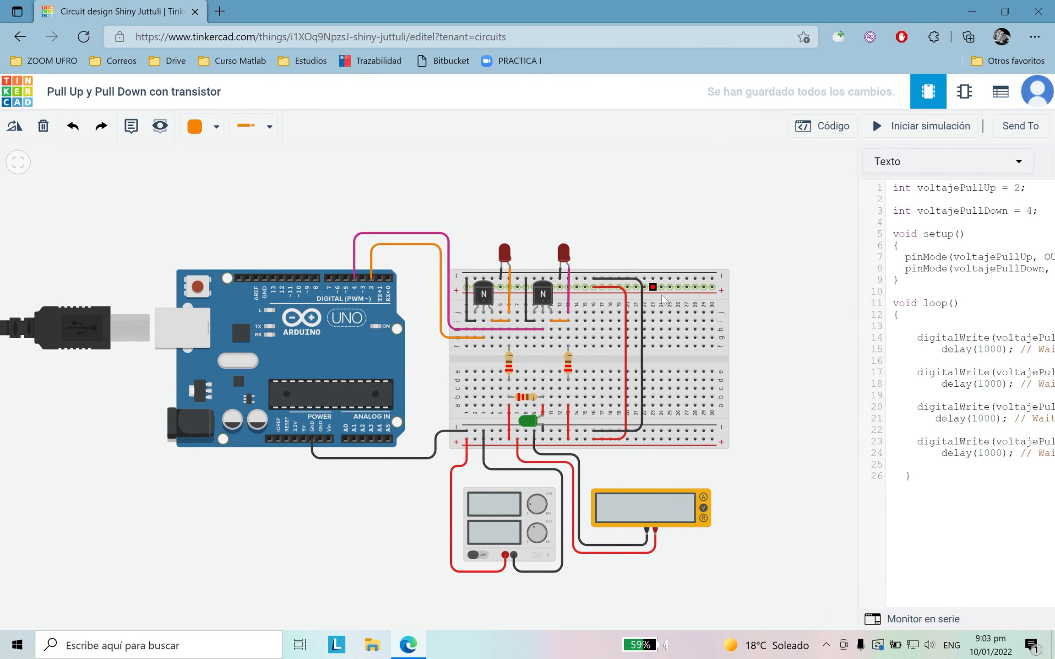
{"action": "left_click", "coordinate": [808, 128]}
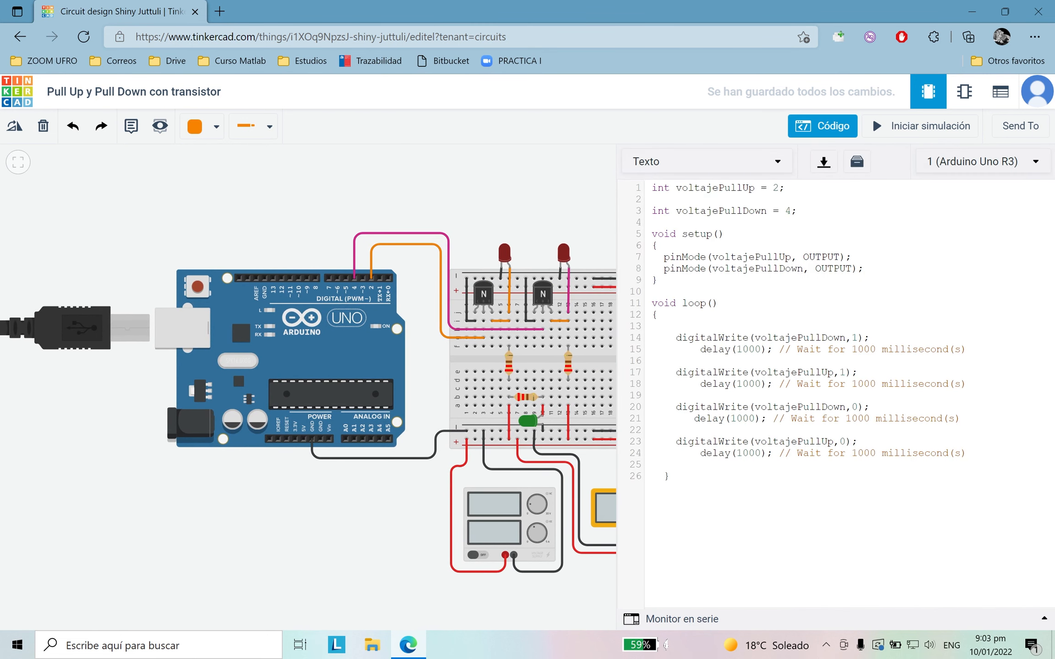
{"action": "left_click_drag", "start_coordinate": [652, 188], "coordinate": [673, 478]}
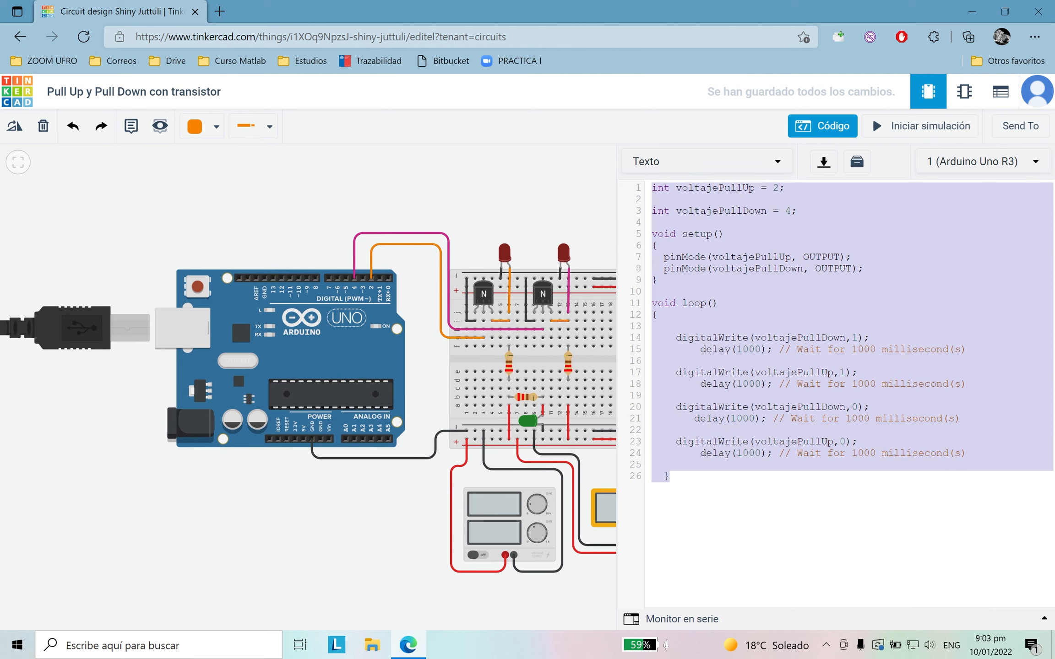
{"action": "left_click", "coordinate": [804, 564]}
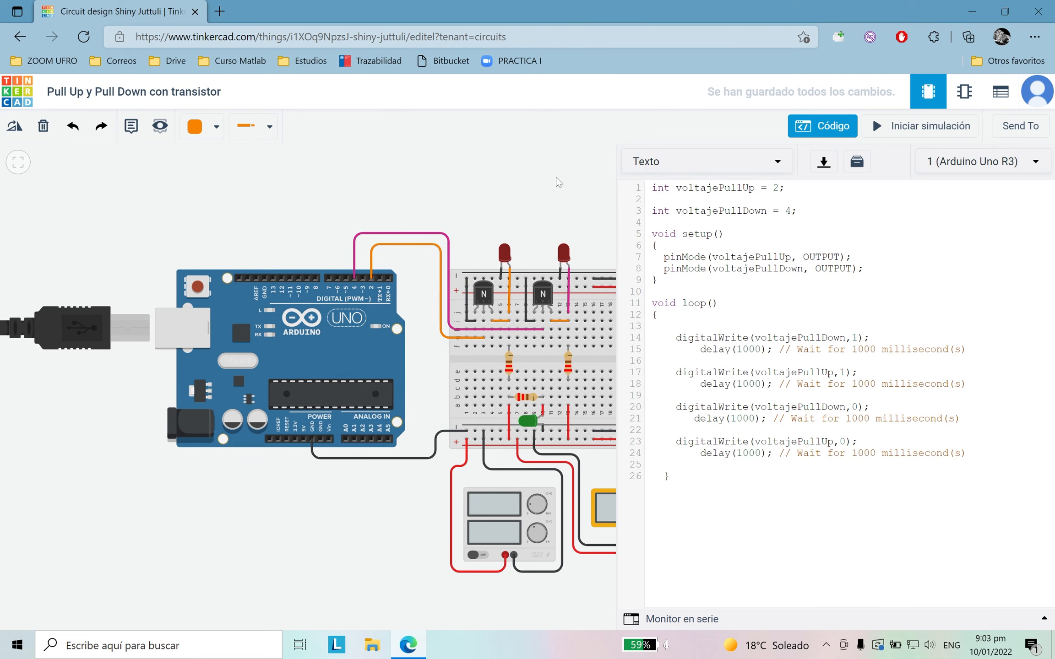
{"action": "left_click", "coordinate": [822, 129]}
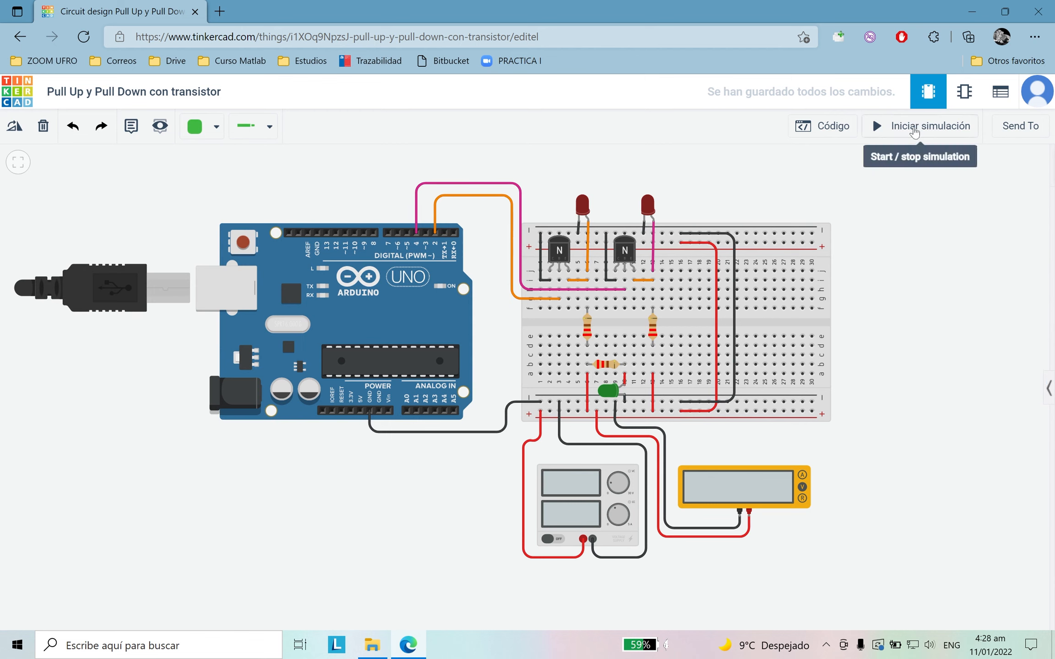
Step: Start the simulation of the finished transistor circuit
{"action": "left_click", "coordinate": [914, 128]}
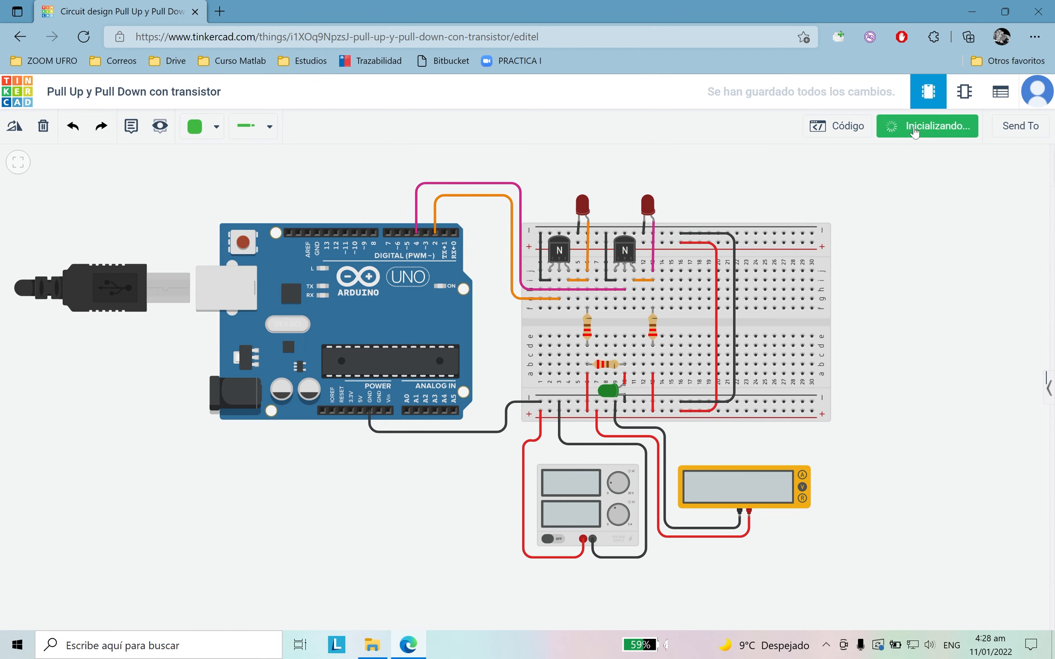